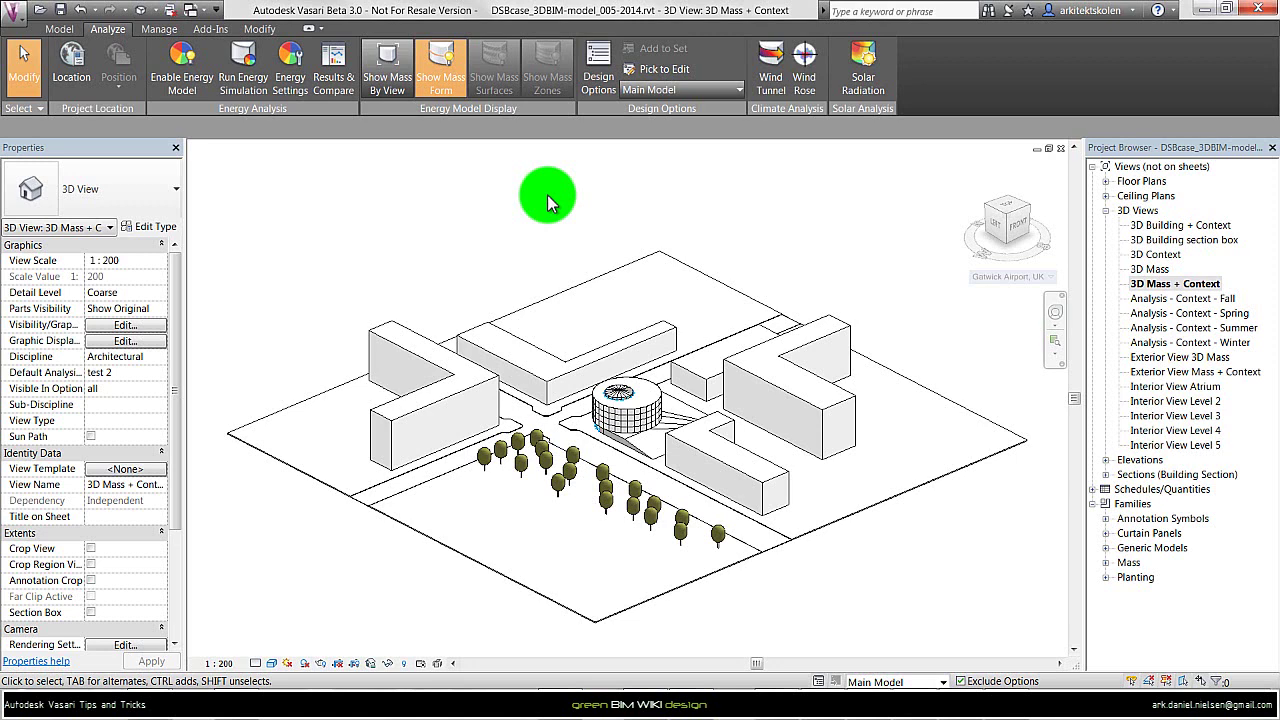
Open the Wind Tunnel analysis for the 3D Mass + Context view and maximize its window
click(917, 540)
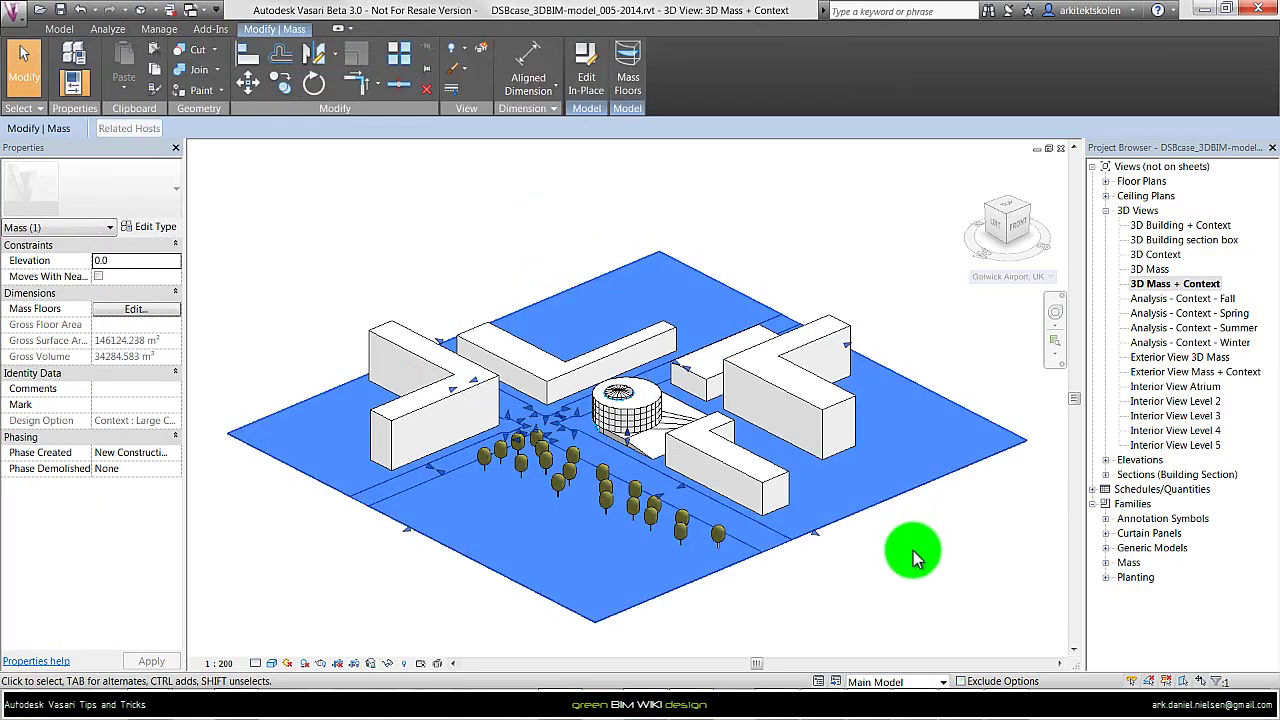
click(913, 558)
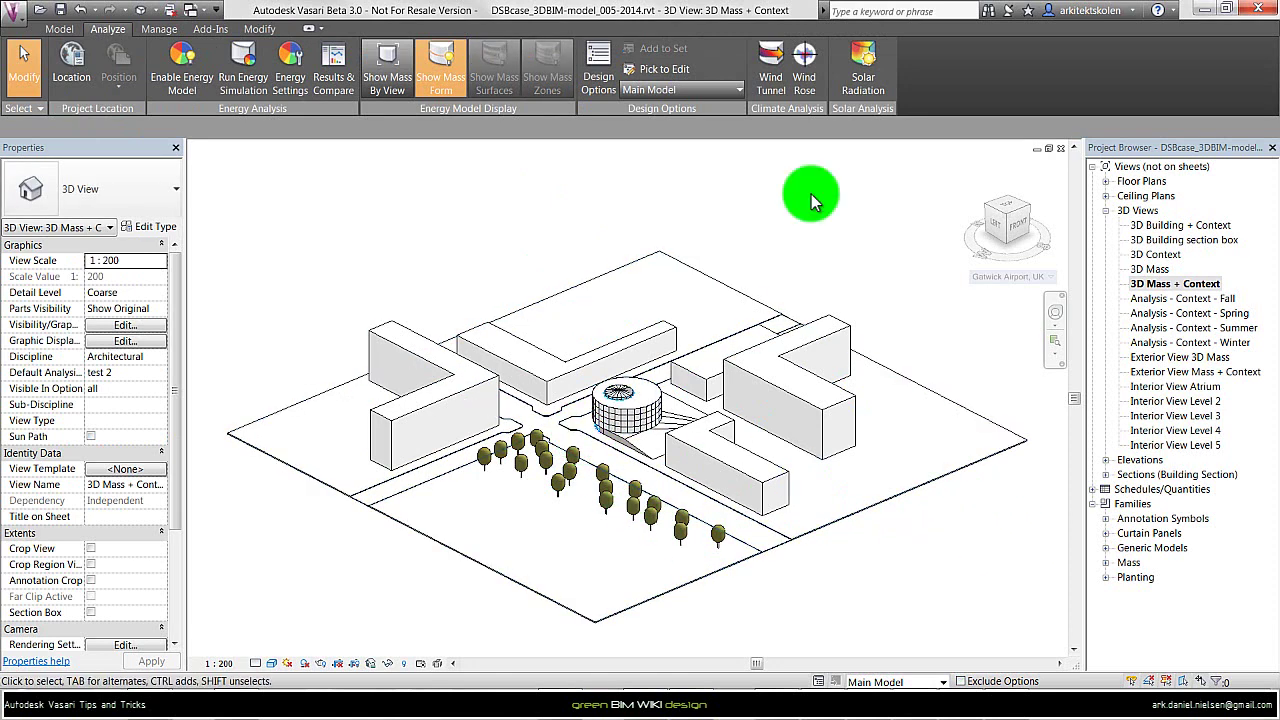
click(771, 62)
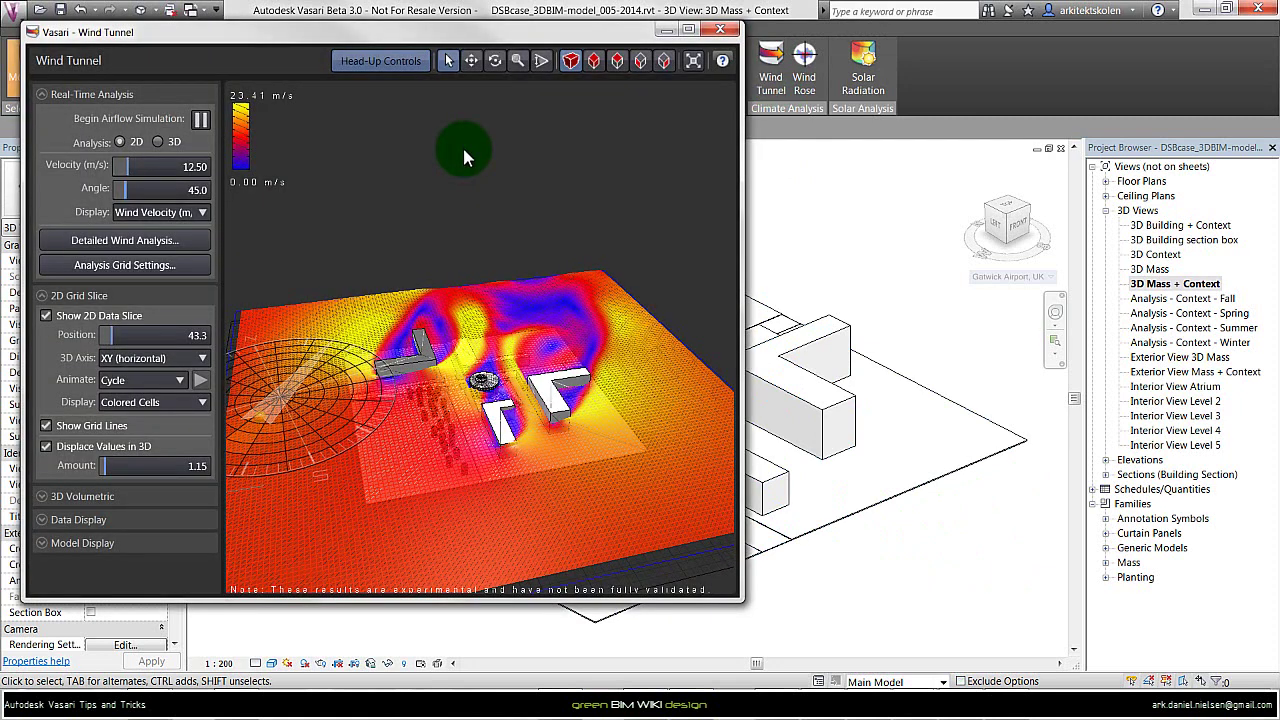
double_click(455, 38)
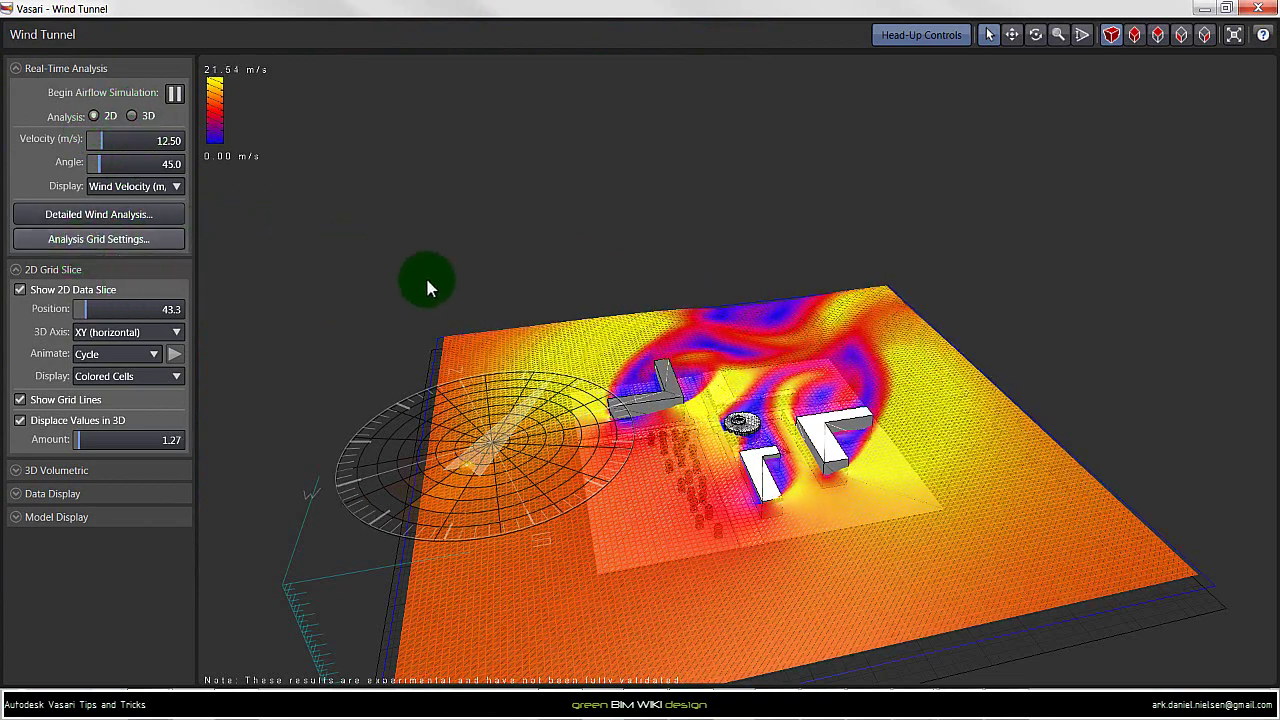
In the analysis grid settings, set the X axis extents to a minimum of -500 and a maximum of 545
click(100, 241)
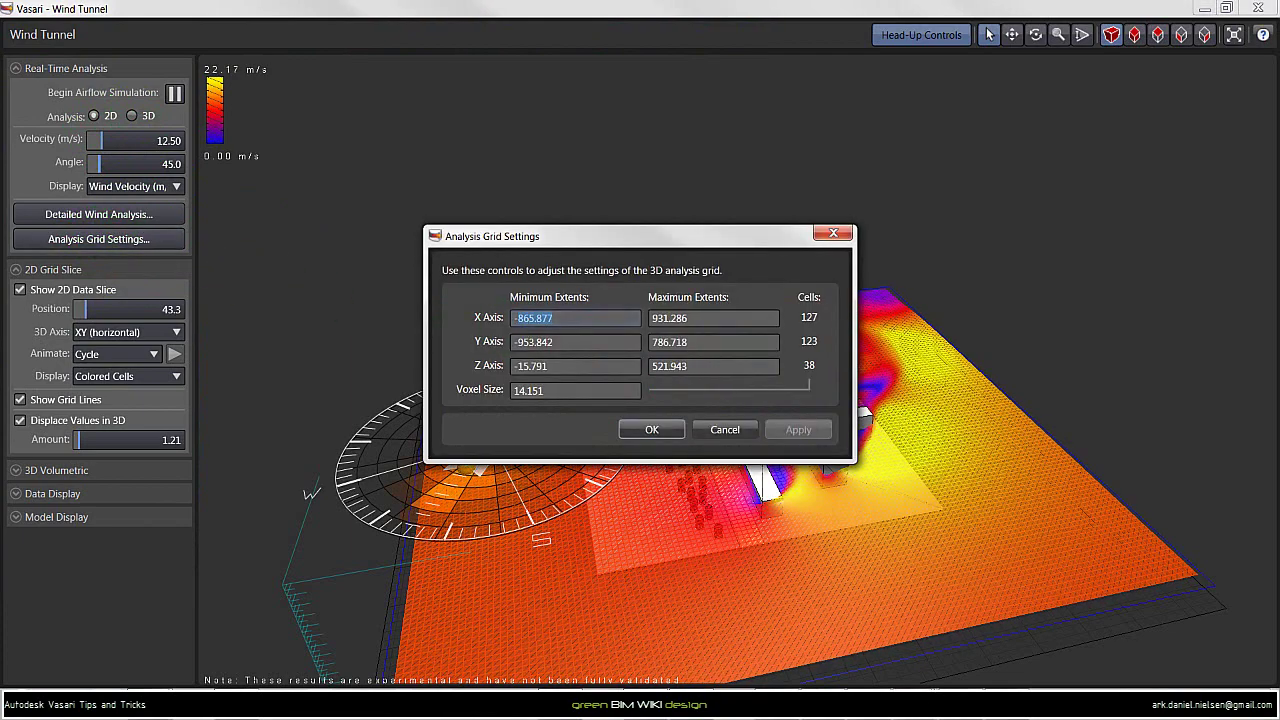
text(-500)
key(Tab)
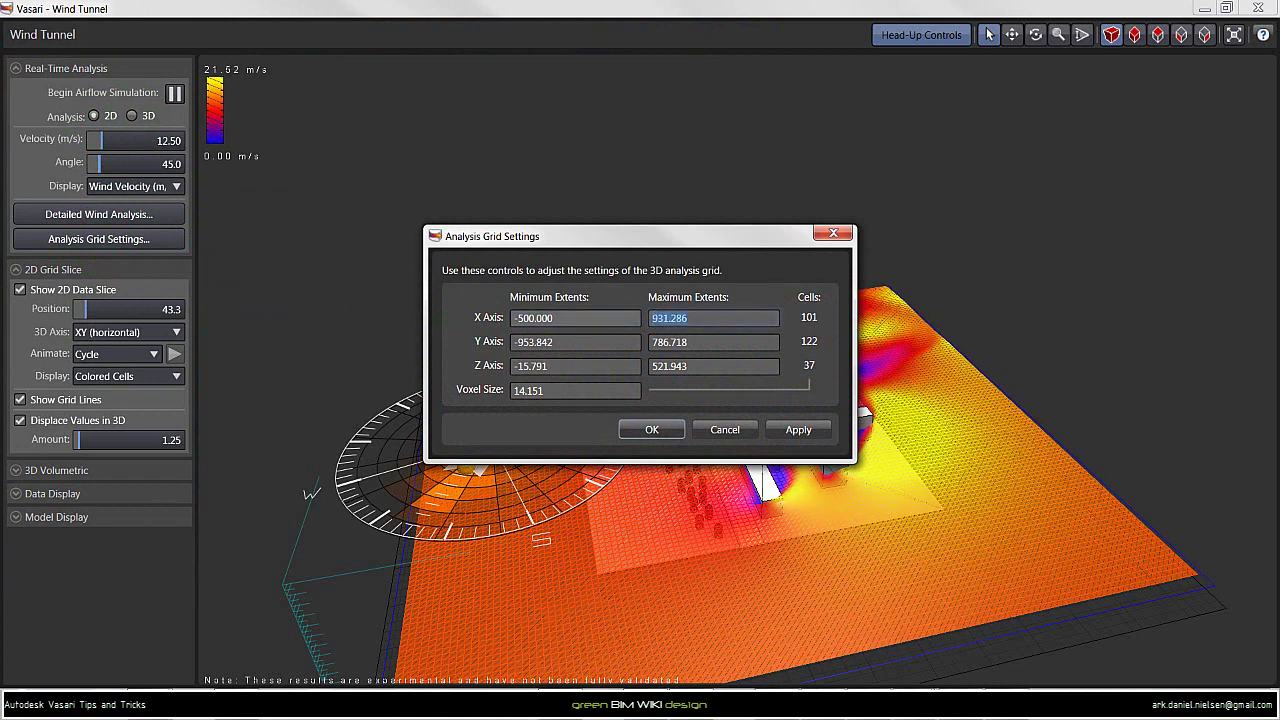
text(545)
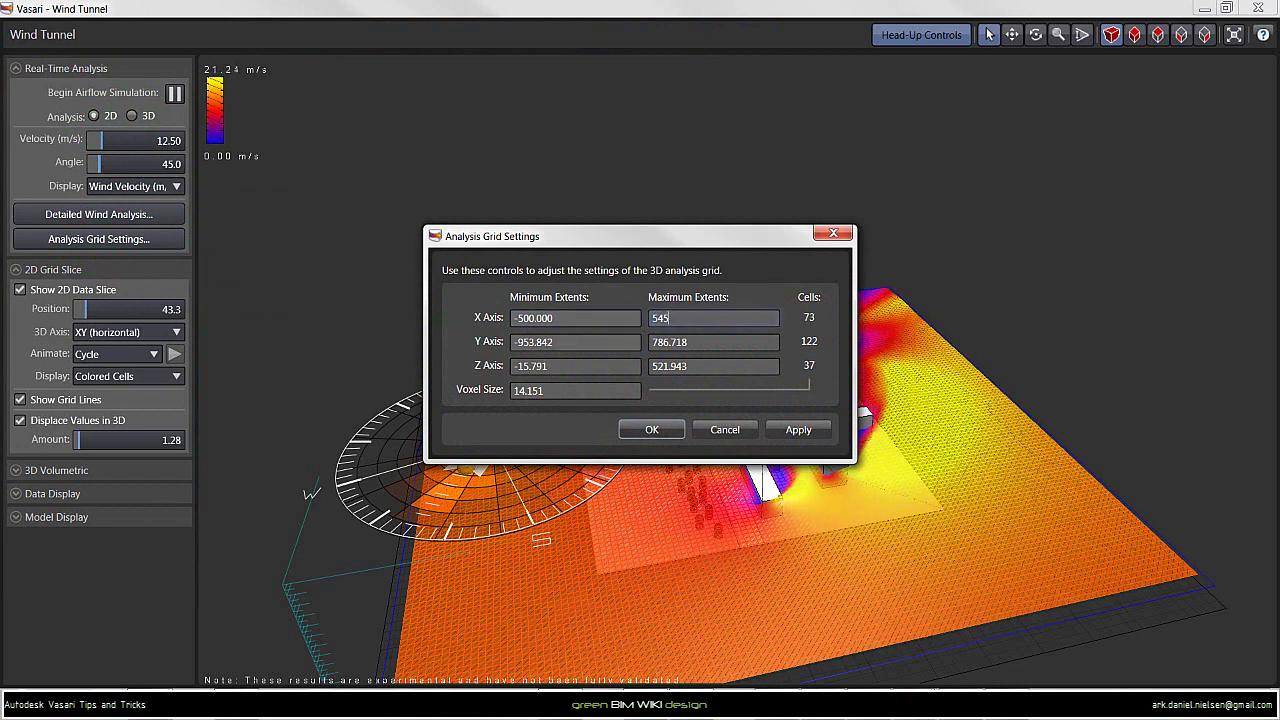
key(Tab)
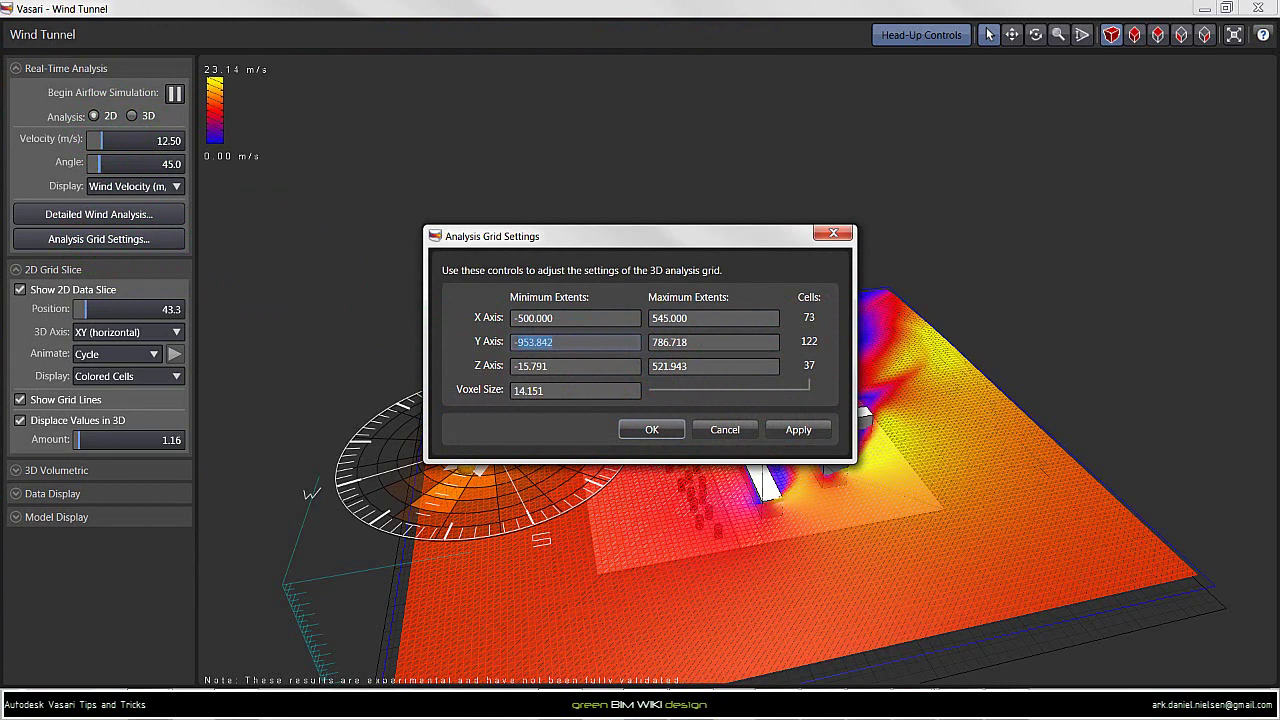
Set the analysis grid's Y axis extents to -560 and 390, and its maximum Z extent to 225
text(-560)
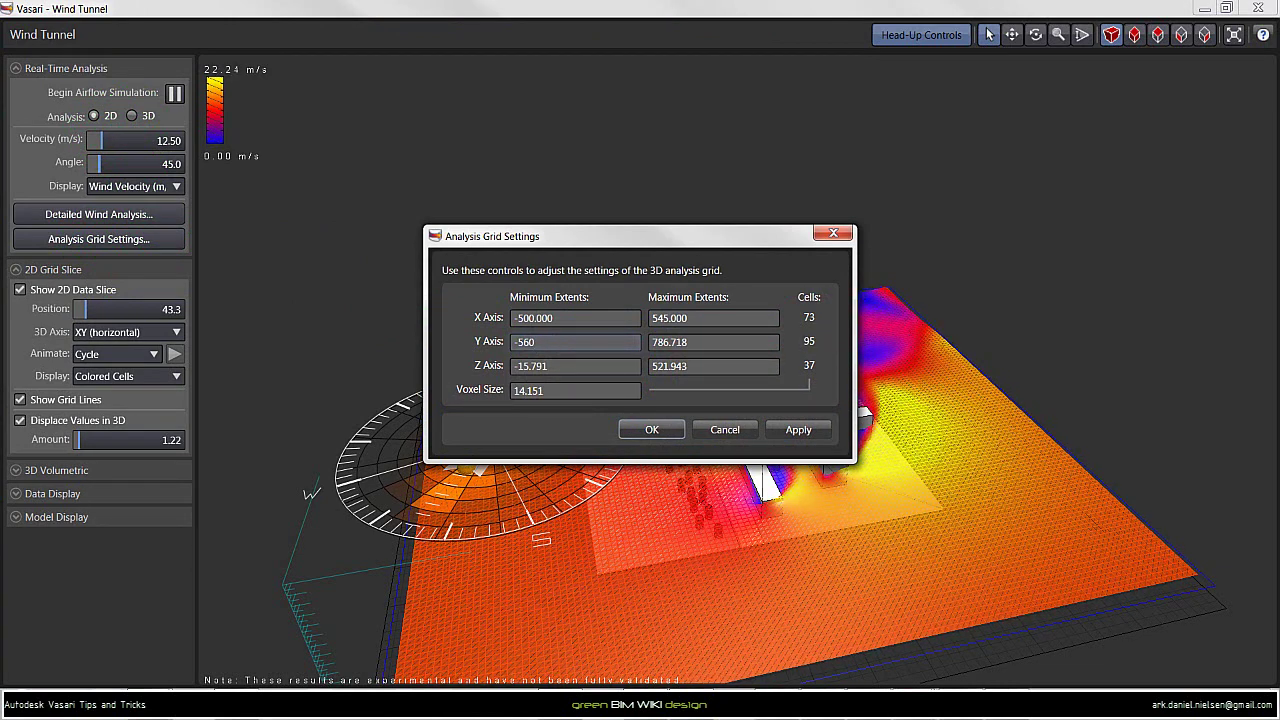
key(Tab)
key(Tab)
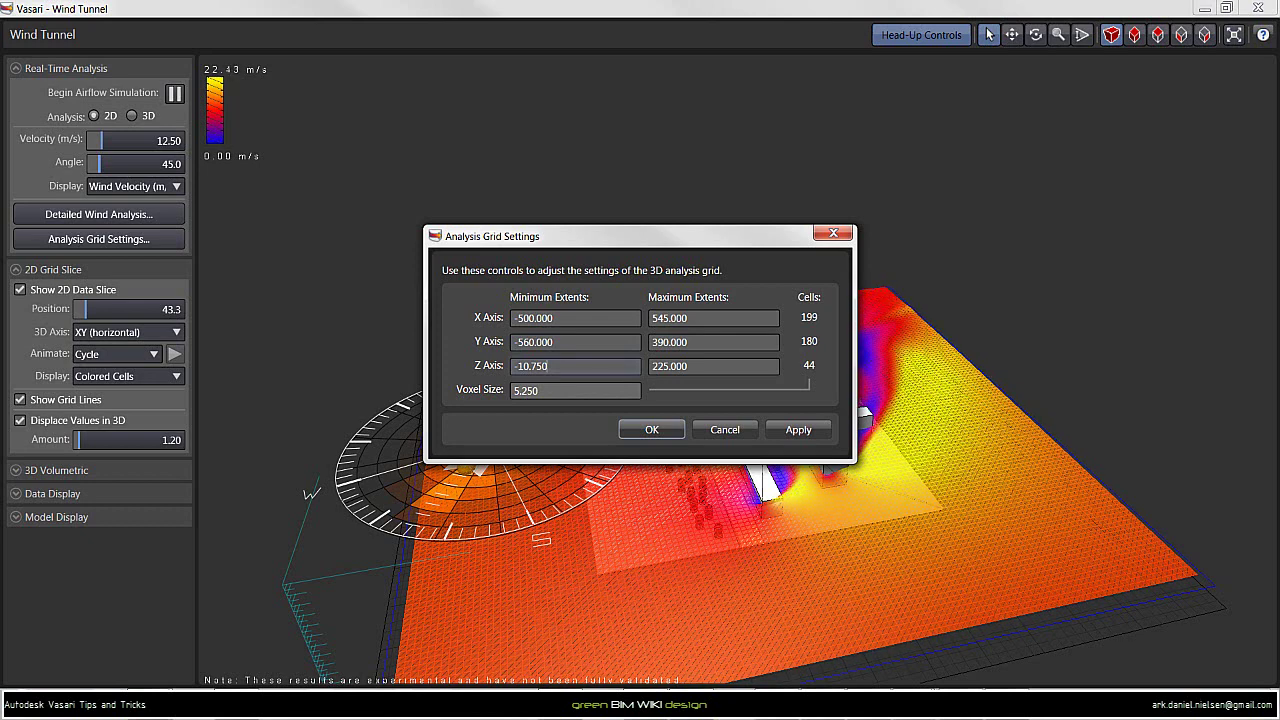
Reduce the voxel size to 5.225, set the minimum Z extent to -10.75 and accept the analysis grid settings
key(ctrl+a)
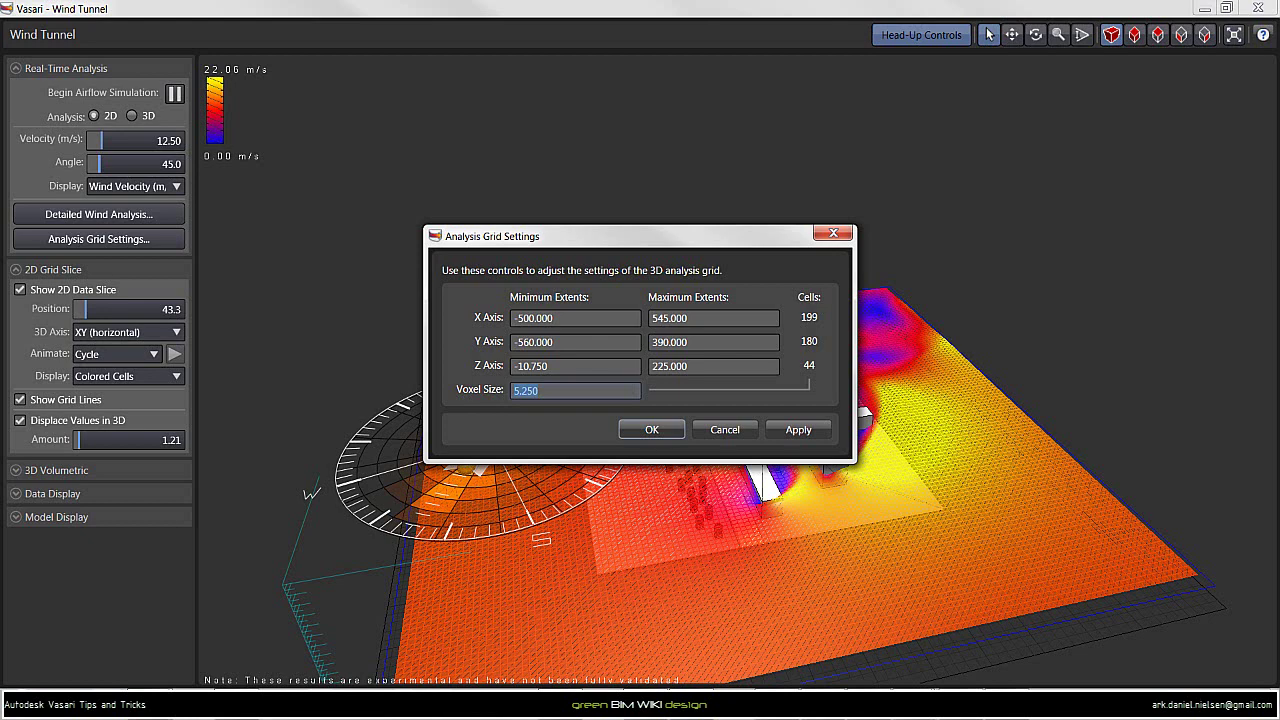
text(4)
click(562, 367)
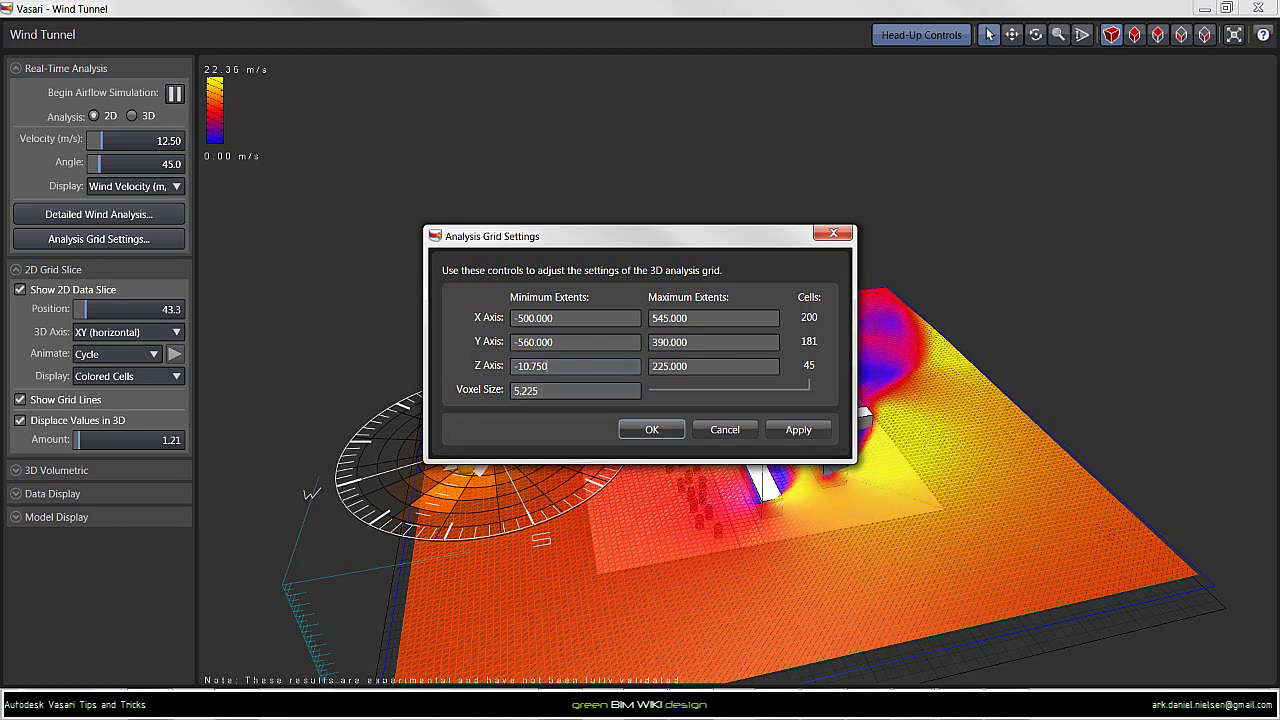
click(562, 391)
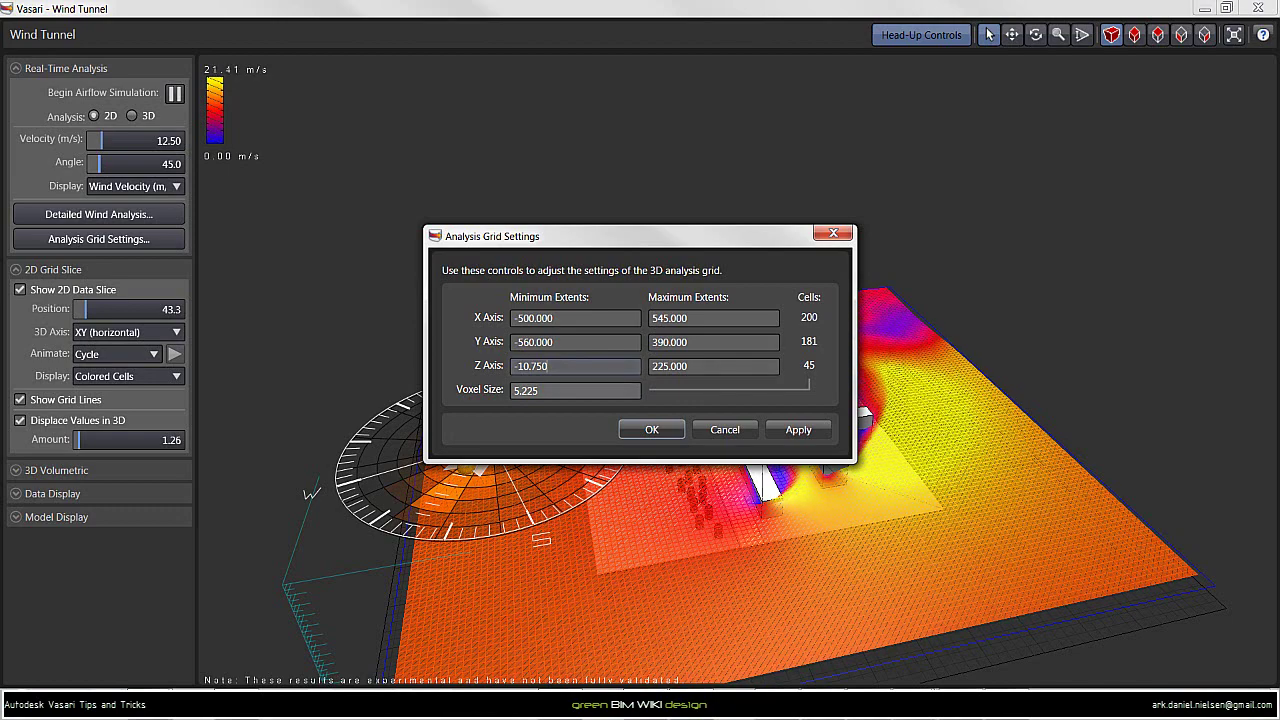
key(BackSpace)
key(BackSpace)
text(5)
key(Return)
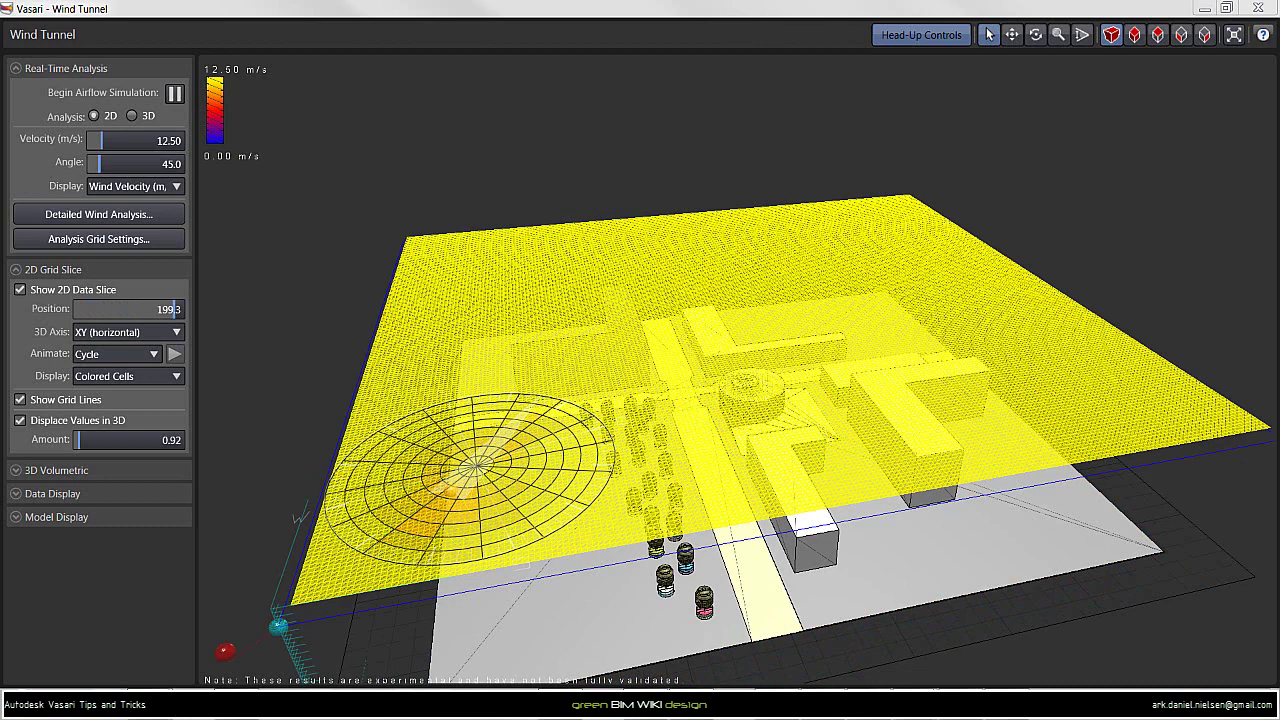
Set the wind angle to 90 and the 2D data slice position to 14
scroll(724, 192, down, 3)
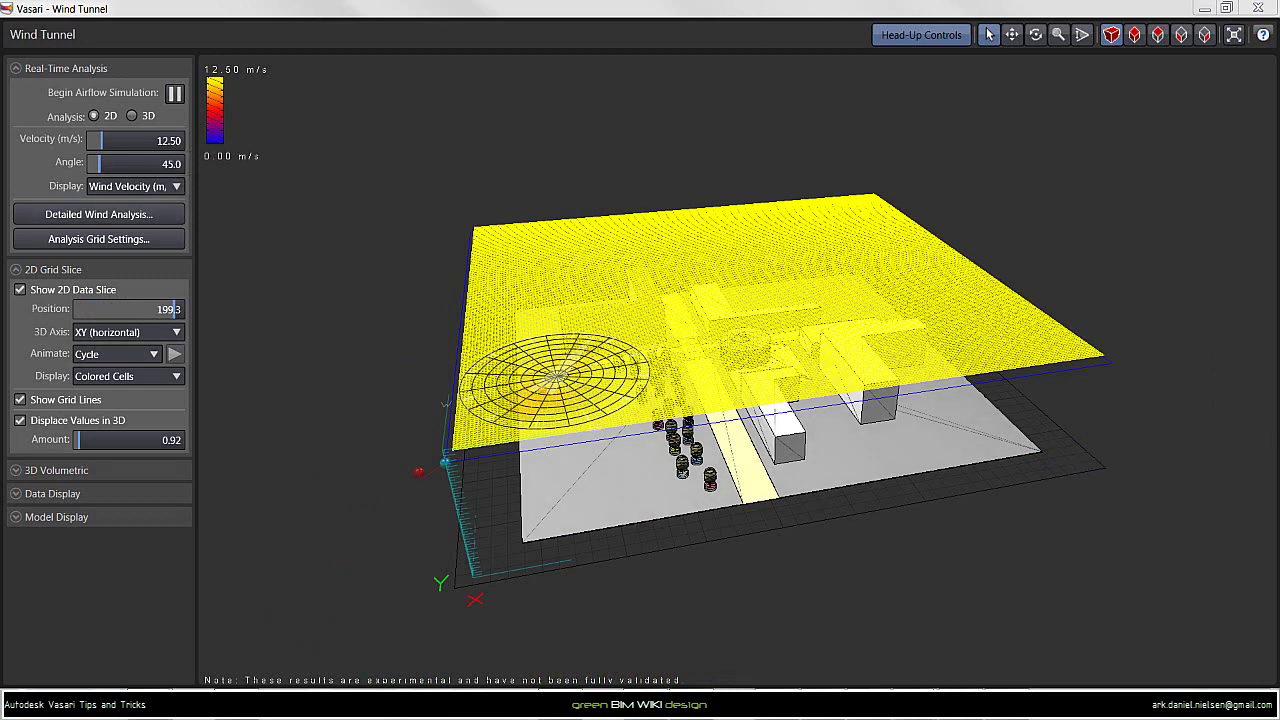
double_click(168, 164)
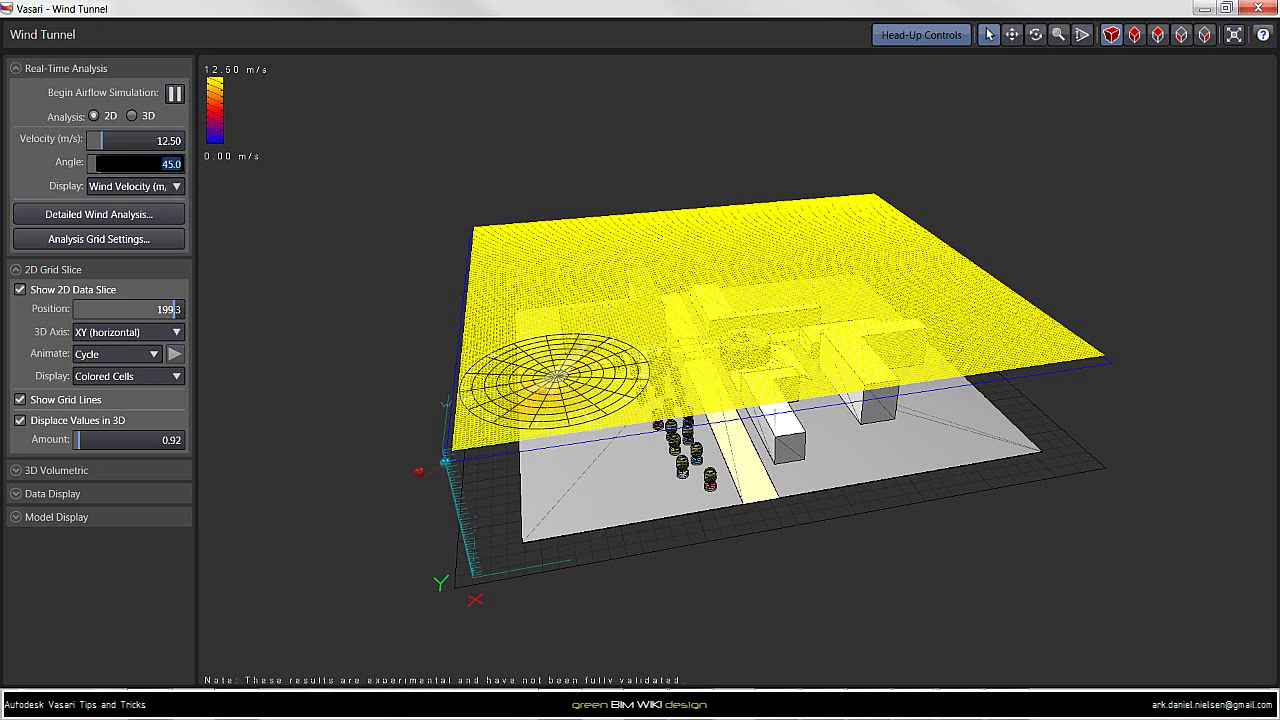
text(90)
key(Return)
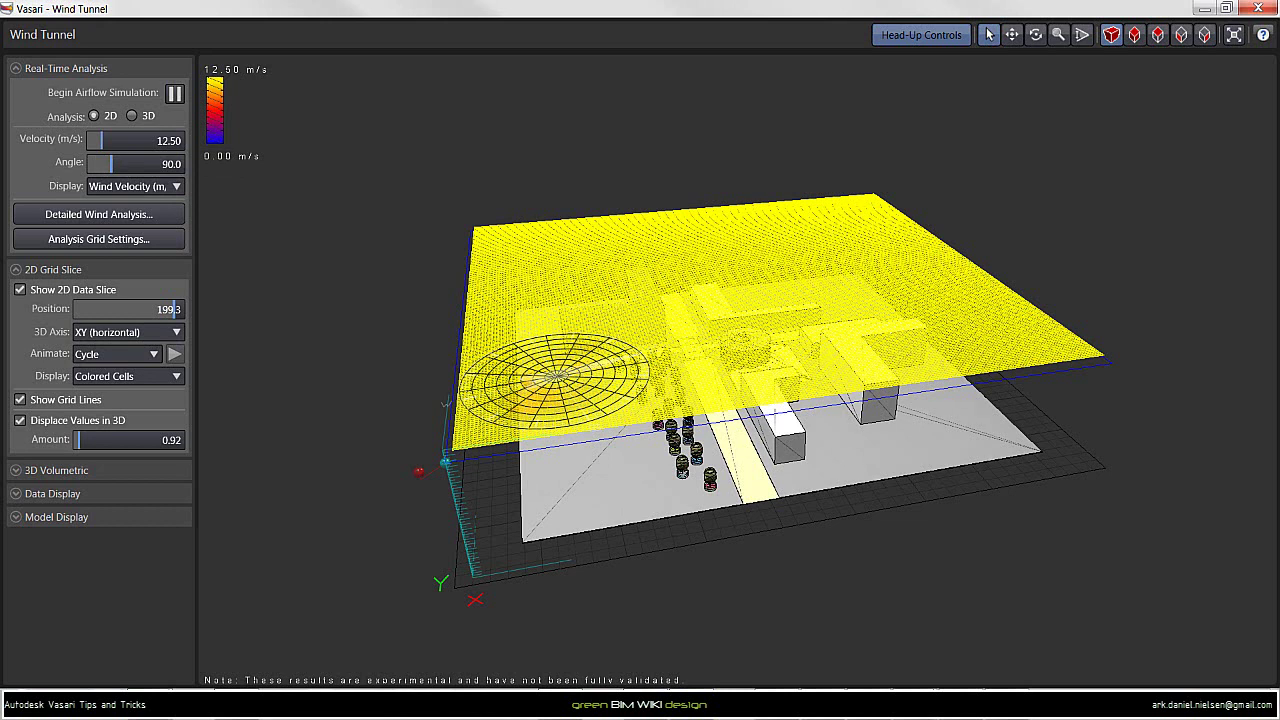
double_click(172, 309)
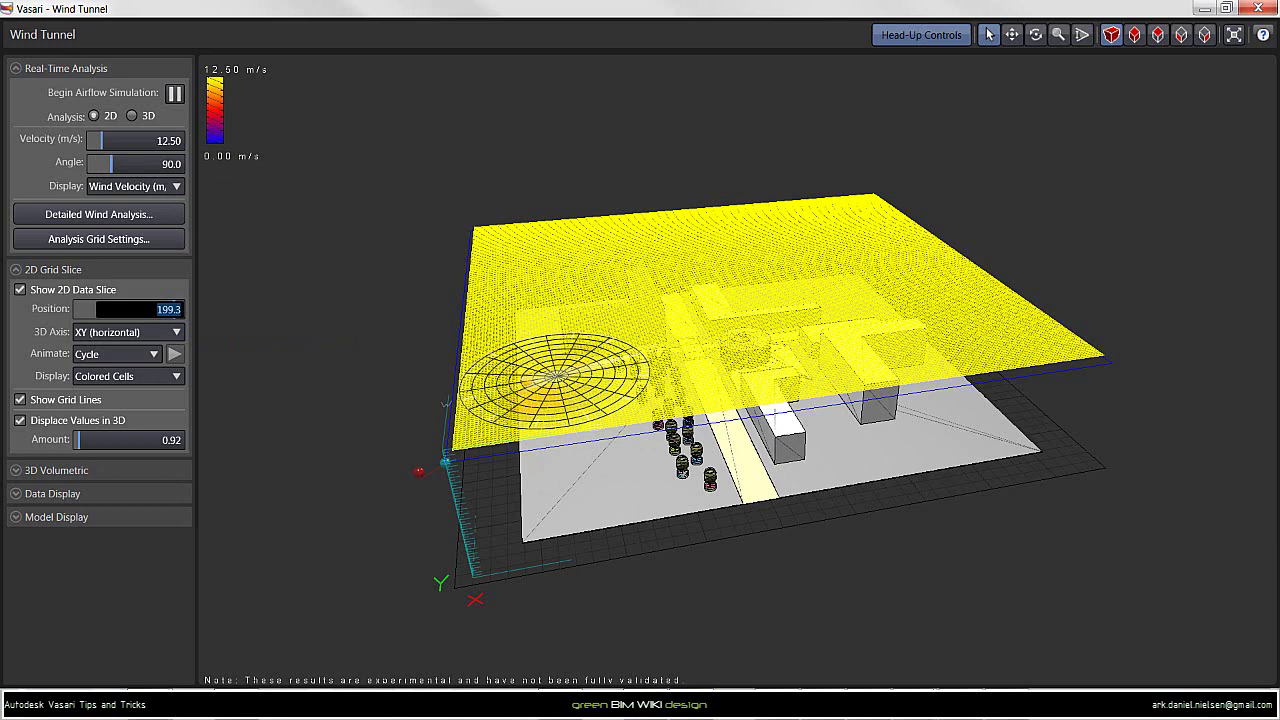
text(14)
key(Return)
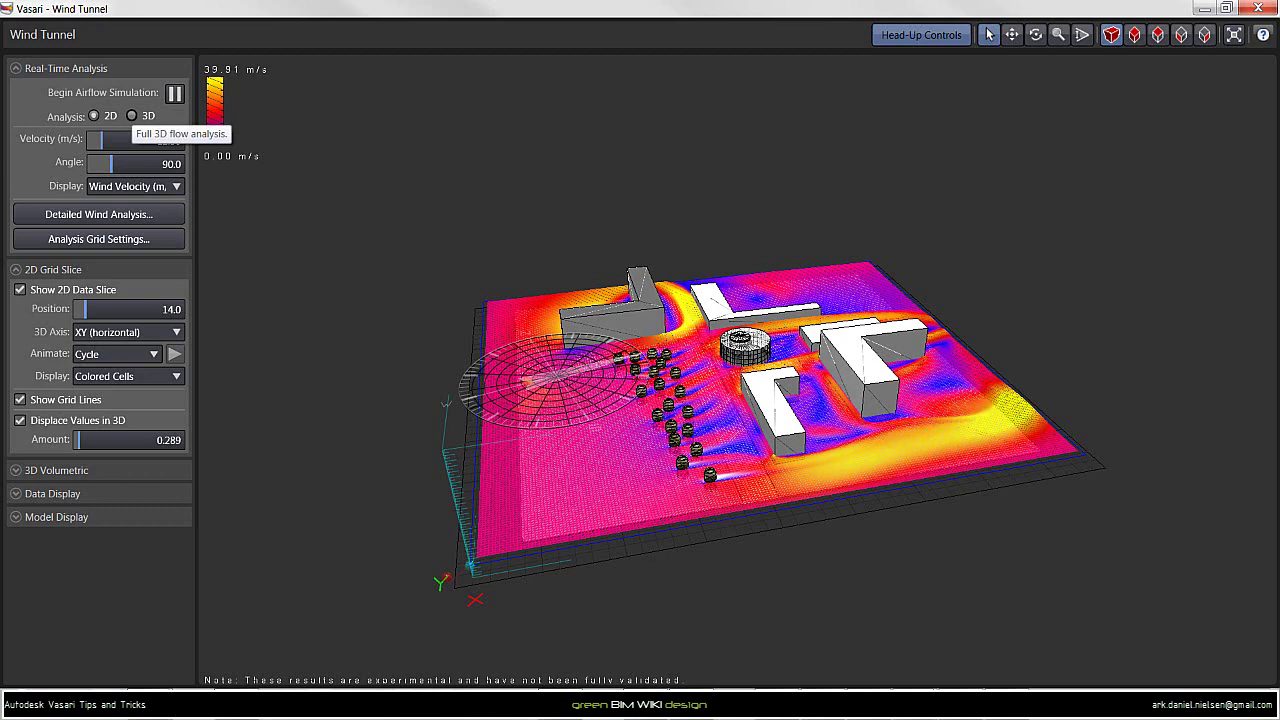
Switch the airflow simulation to 3D analysis and turn off the 3D displacement of values on the data slice
click(131, 116)
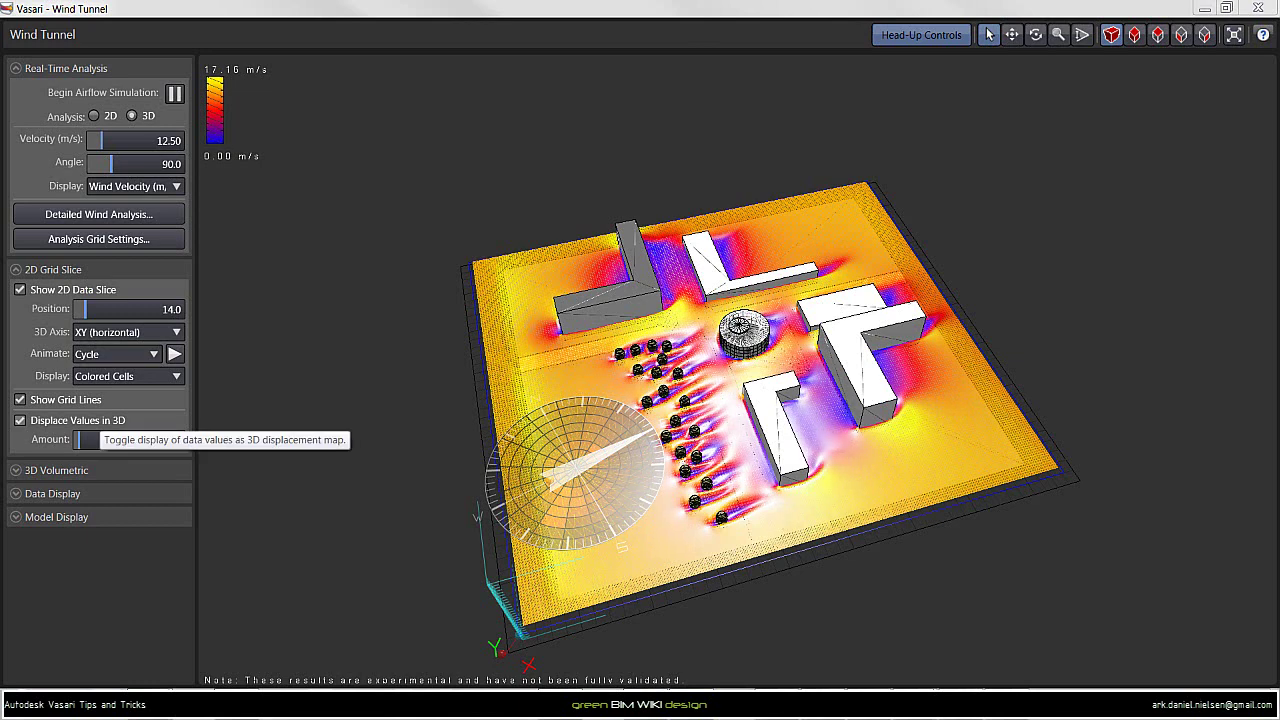
click(20, 420)
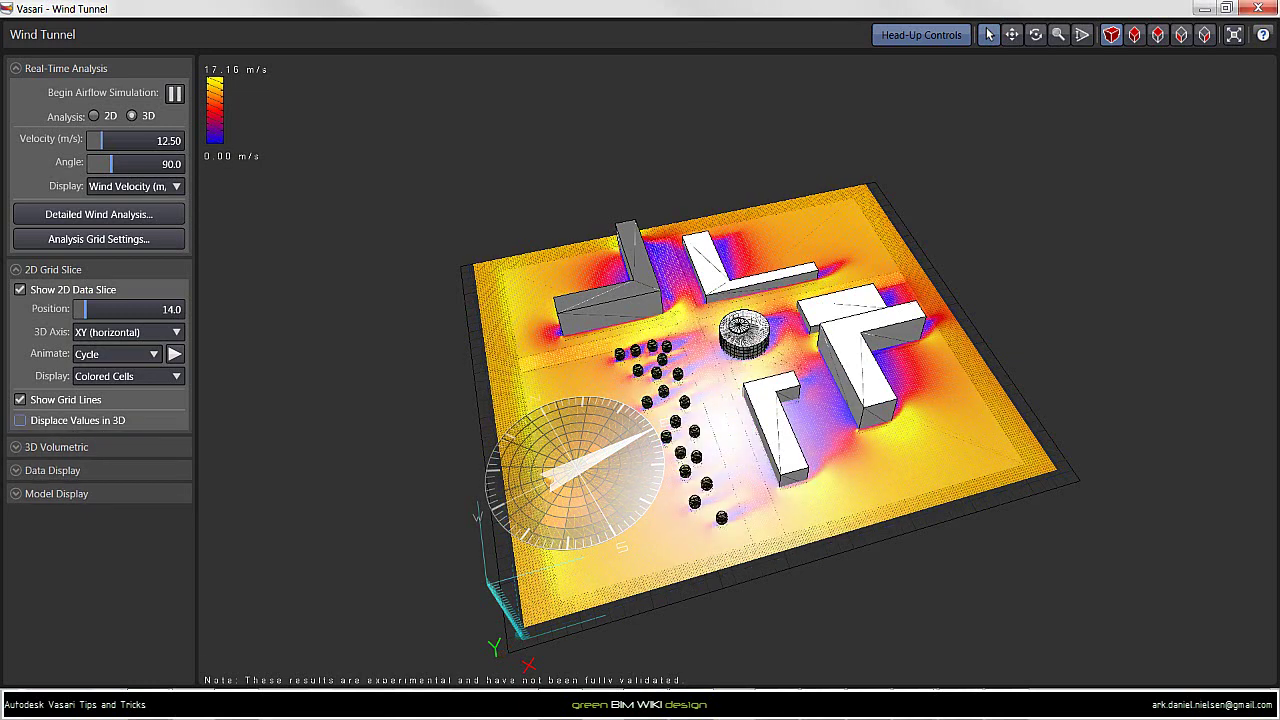
middle_drag(700, 450, 620, 370)
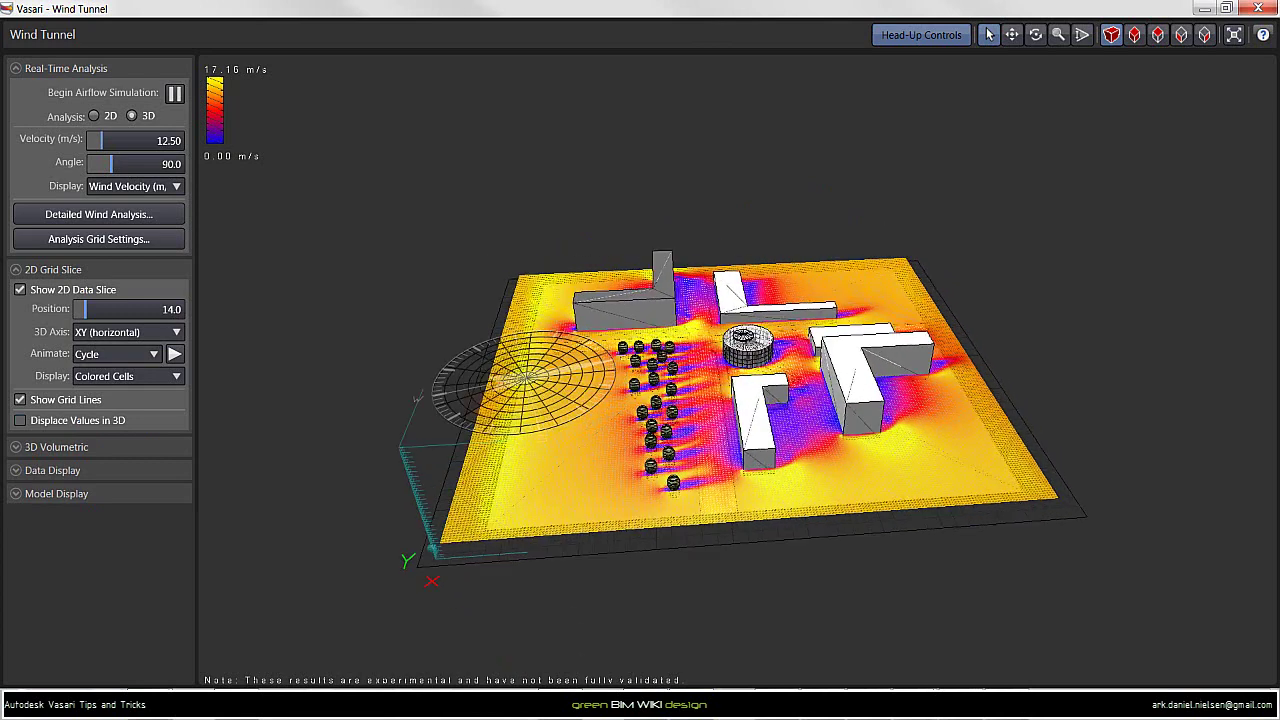
Show the 3D volumetric data as a point cloud and hide the 2D data slice
click(16, 447)
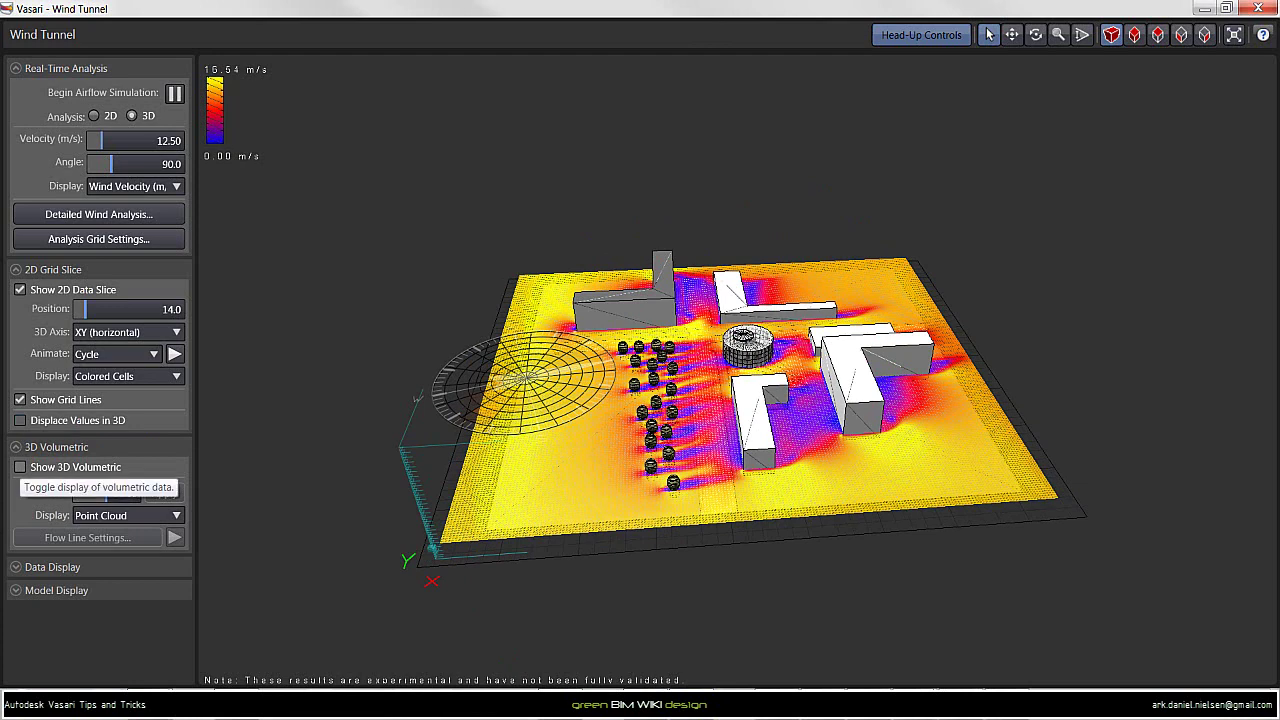
click(20, 467)
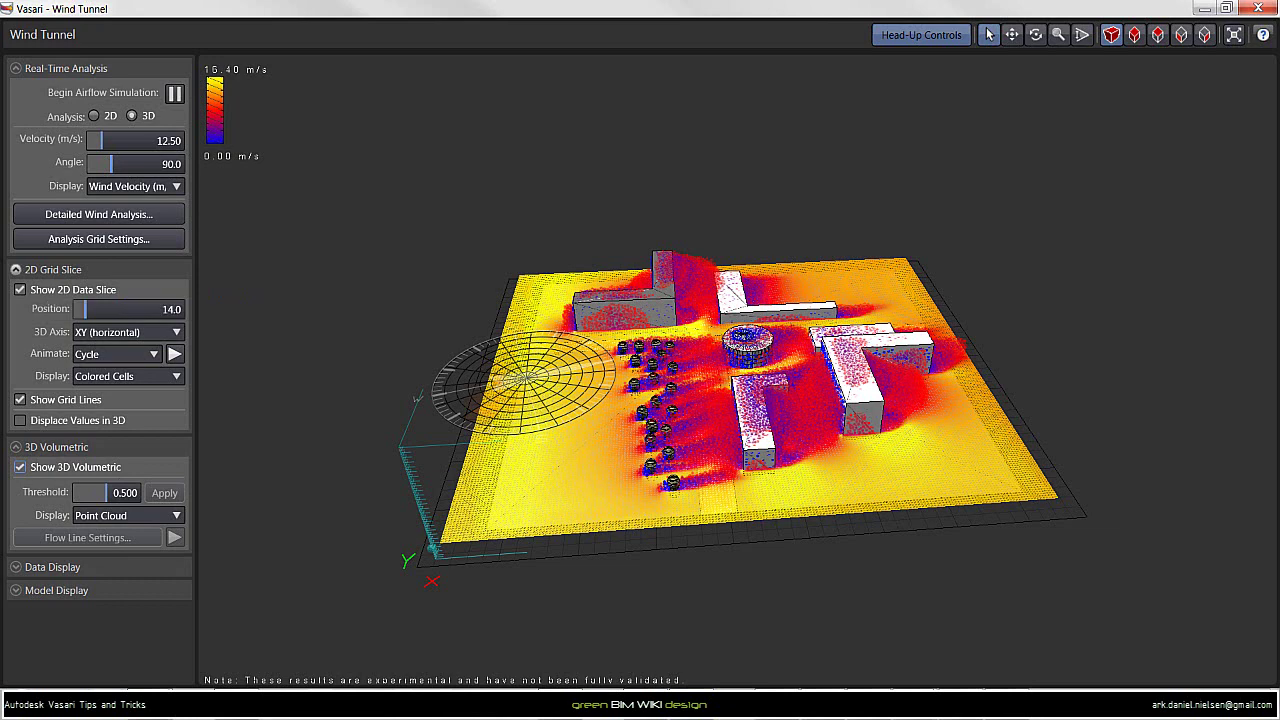
click(20, 290)
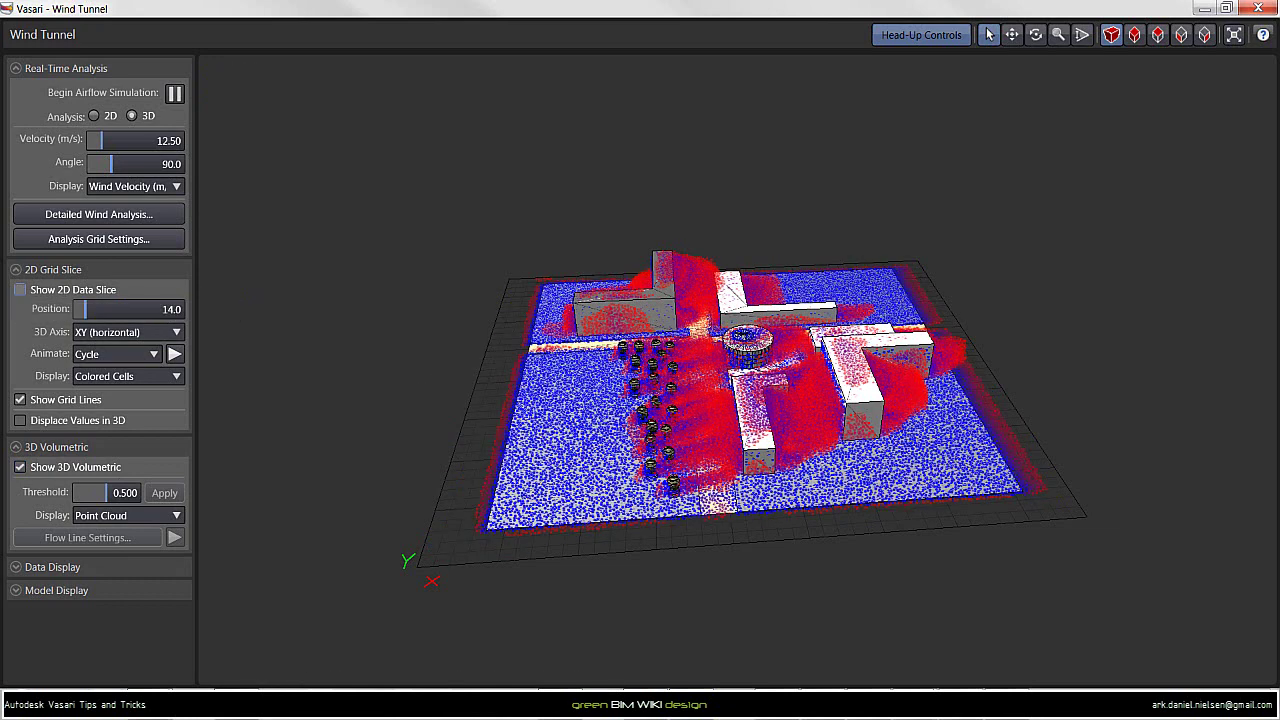
middle_drag(640, 450, 675, 385)
scroll(675, 385, up, 5)
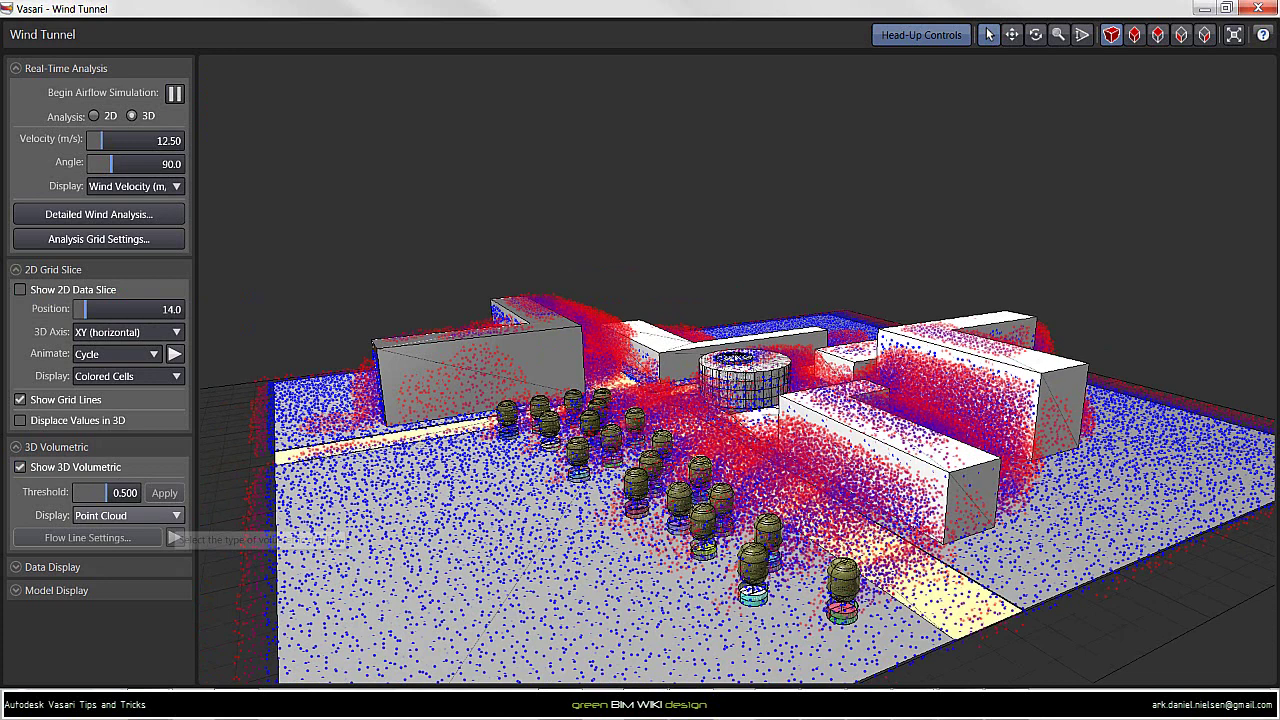
Display the volumetric data as XY Slices and show the 2D data slice again
click(128, 515)
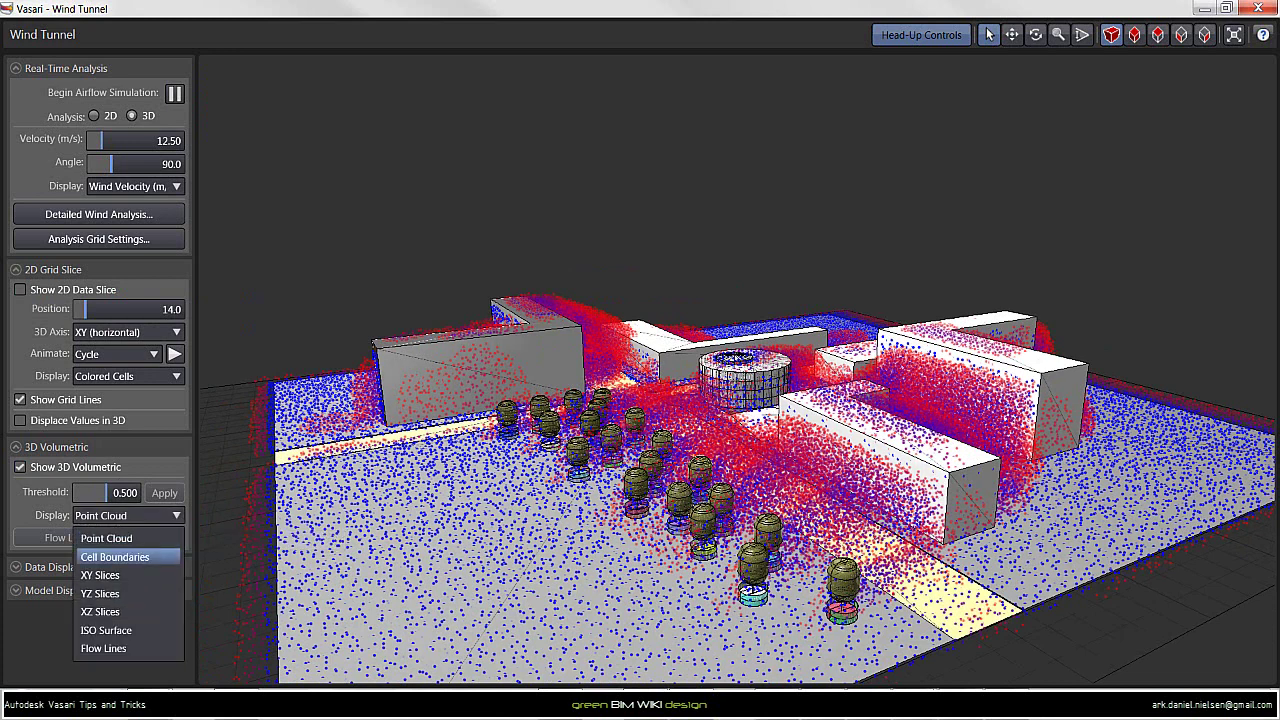
click(100, 575)
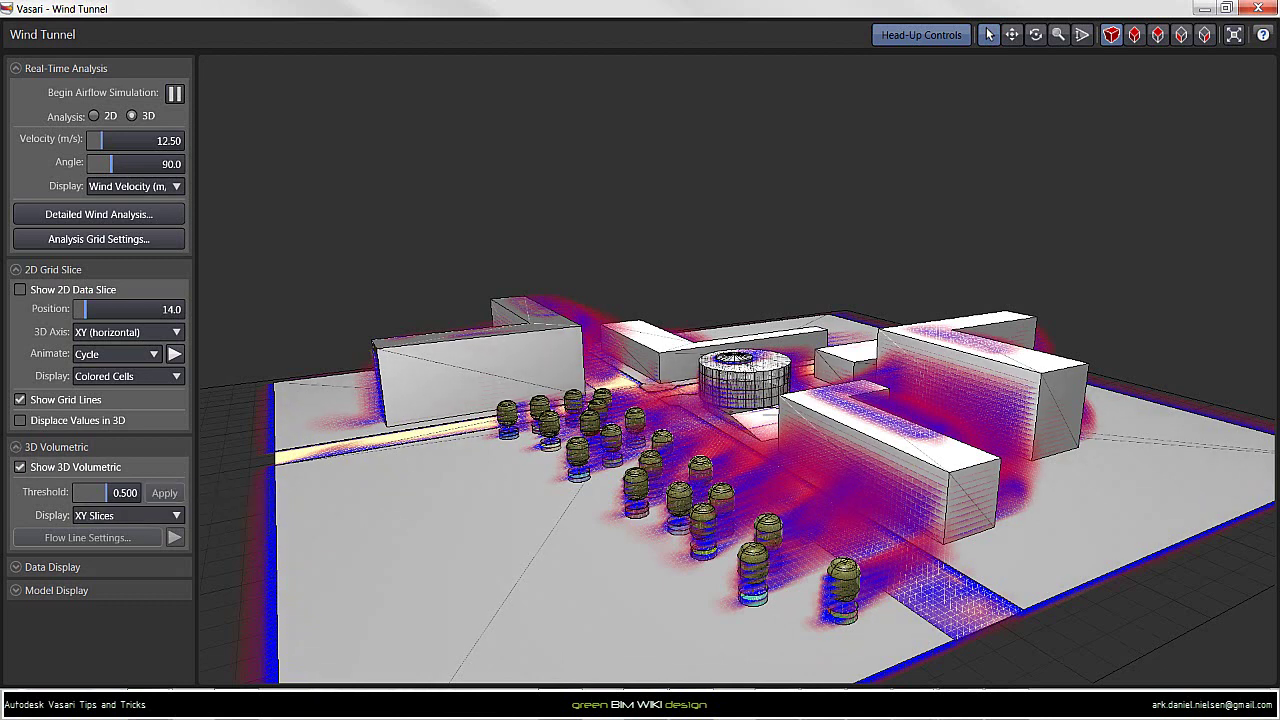
click(20, 289)
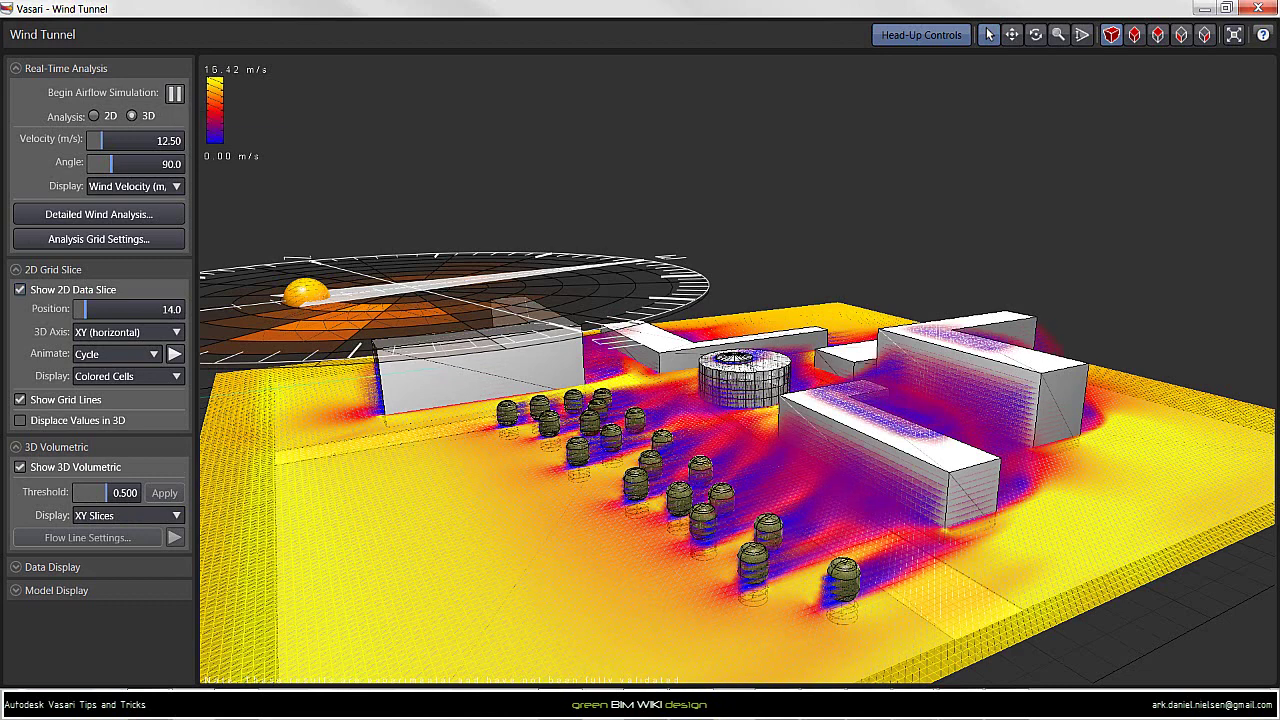
Pause the airflow simulation and set the maximum of the air flow data display to 15 m/s
click(175, 94)
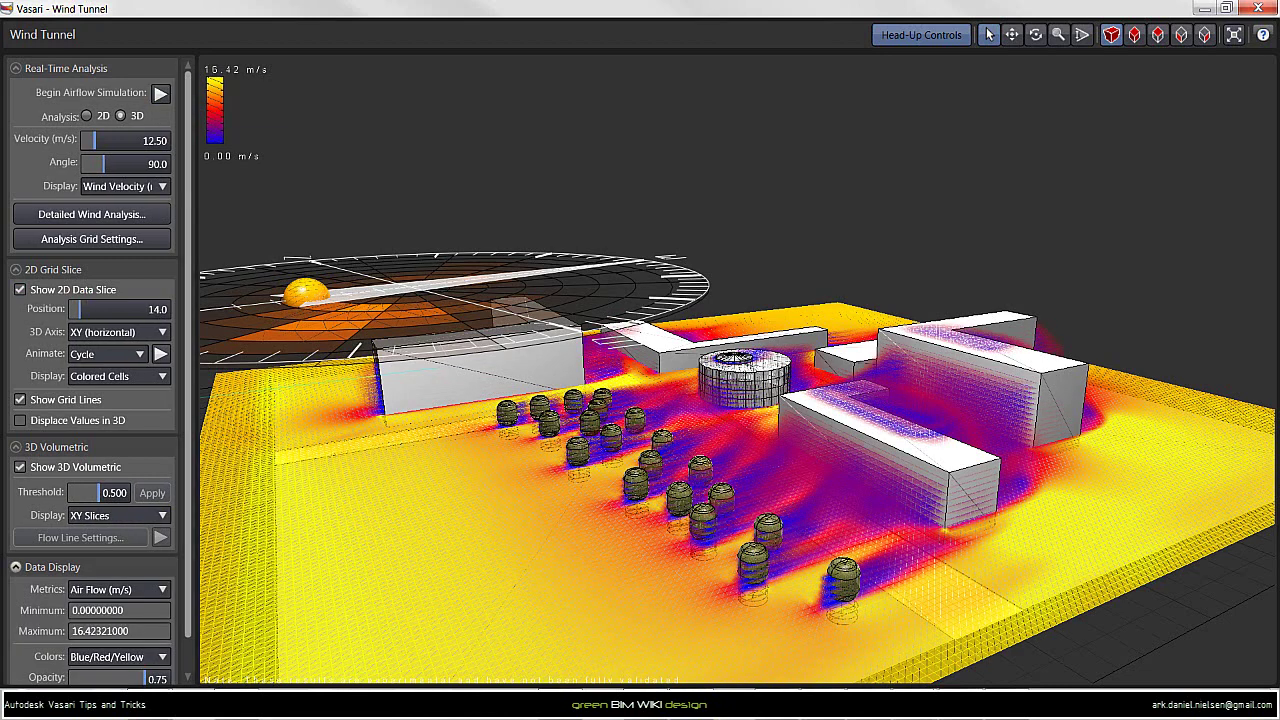
scroll(92, 370, down, 1)
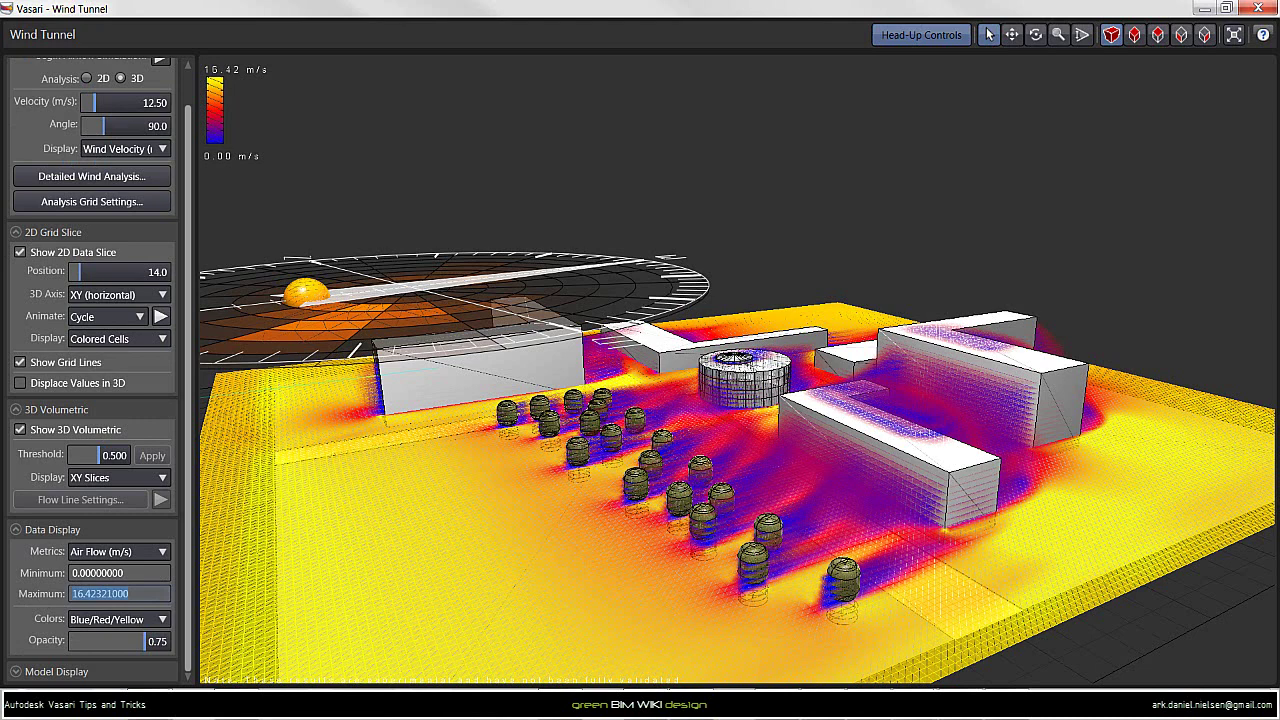
text(5)
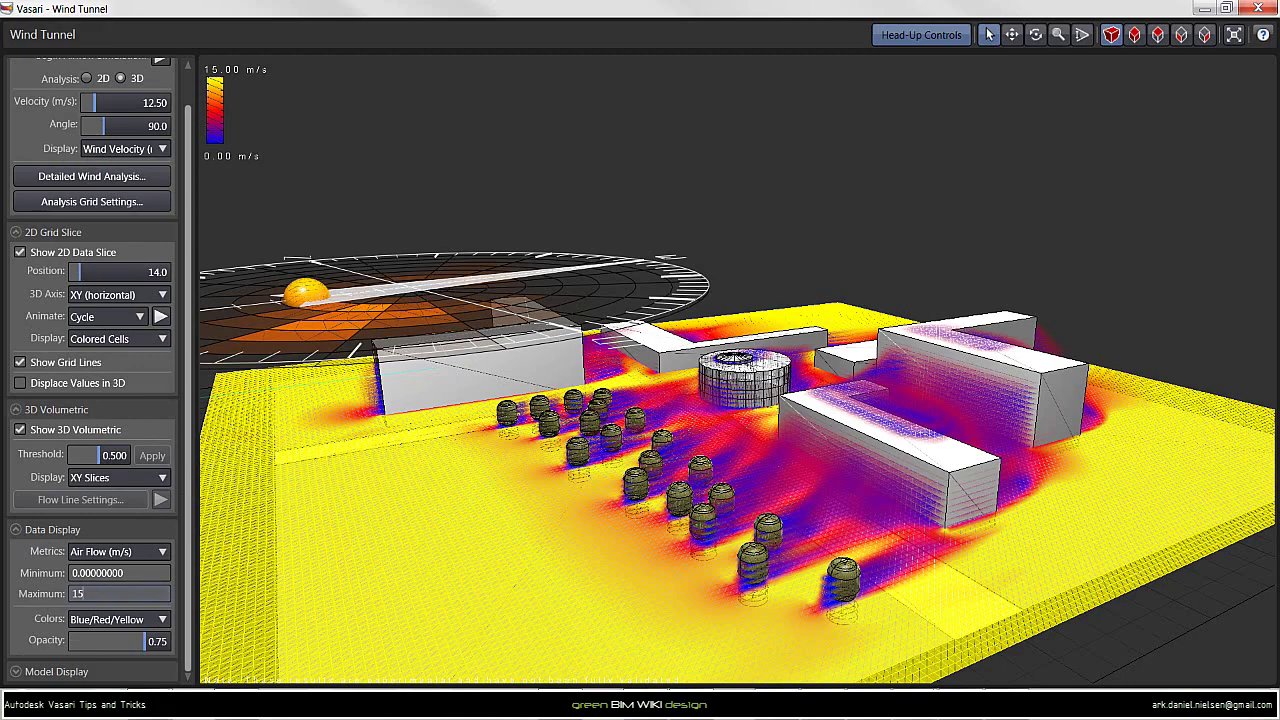
Hide the 2D data slice and apply a threshold of 0.33 to the 3D volumetric data
click(20, 252)
middle_drag(700, 450, 666, 476)
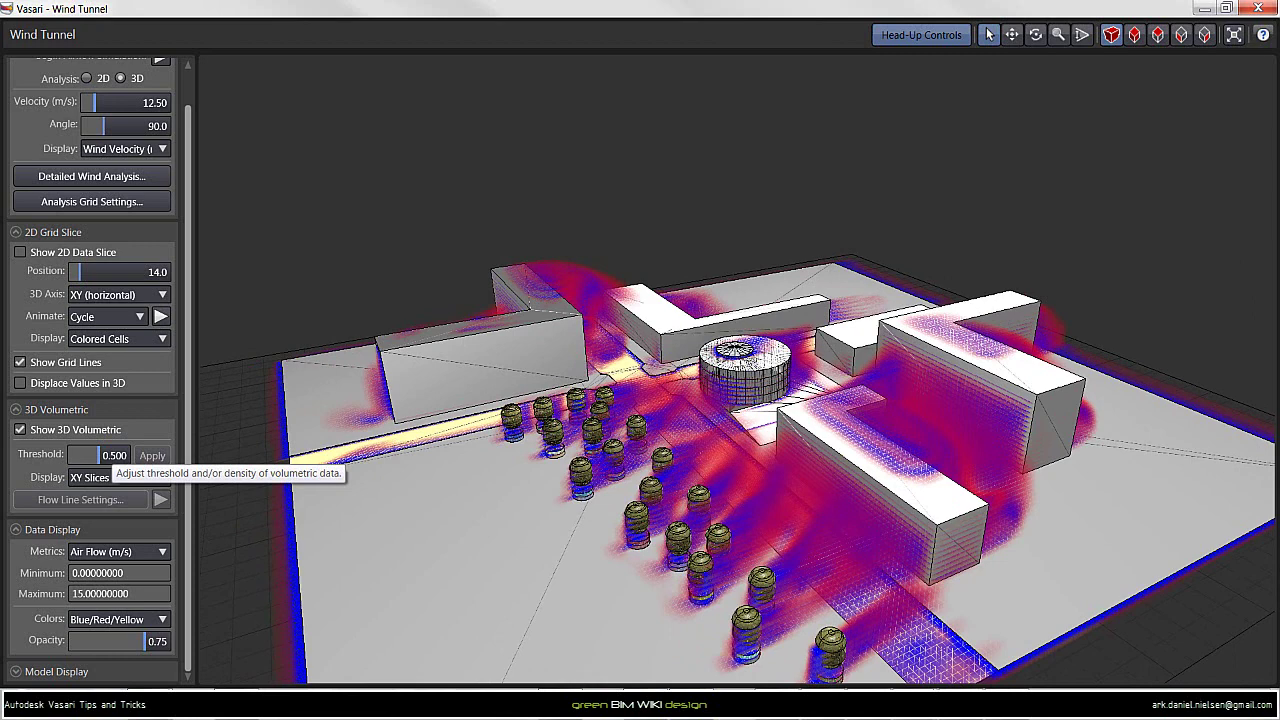
scroll(100, 455, up, 2)
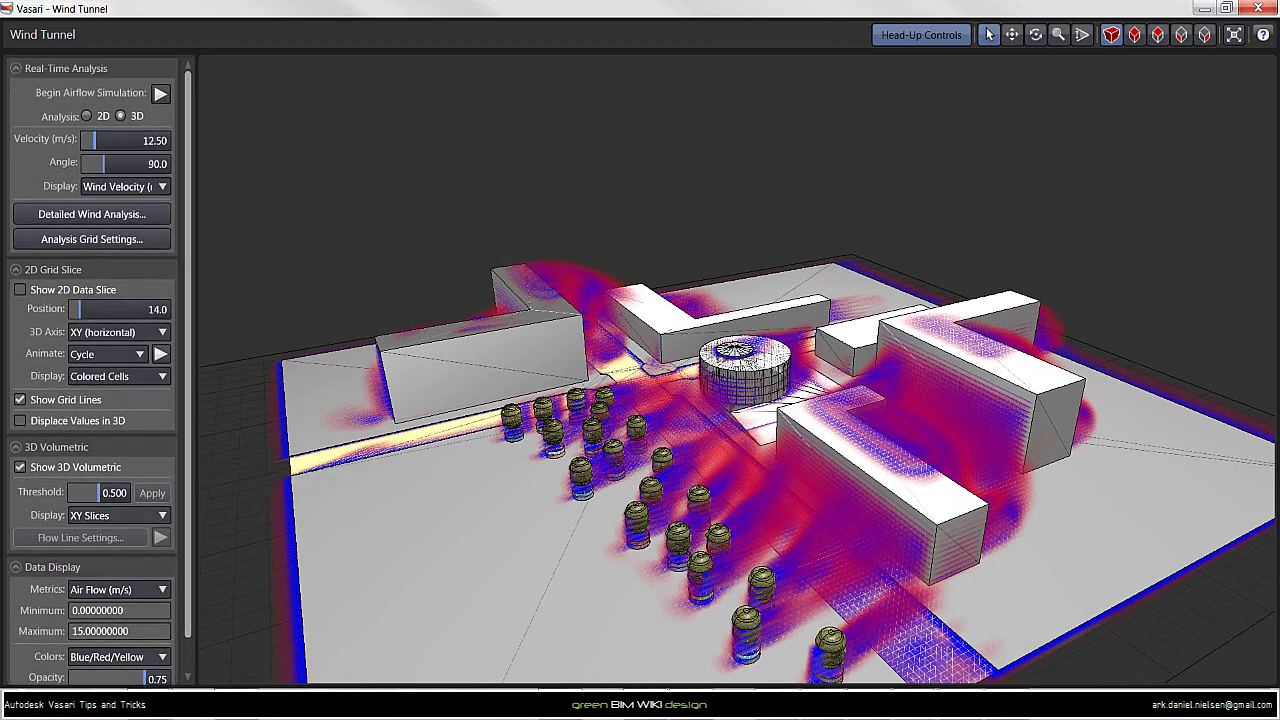
click(107, 492)
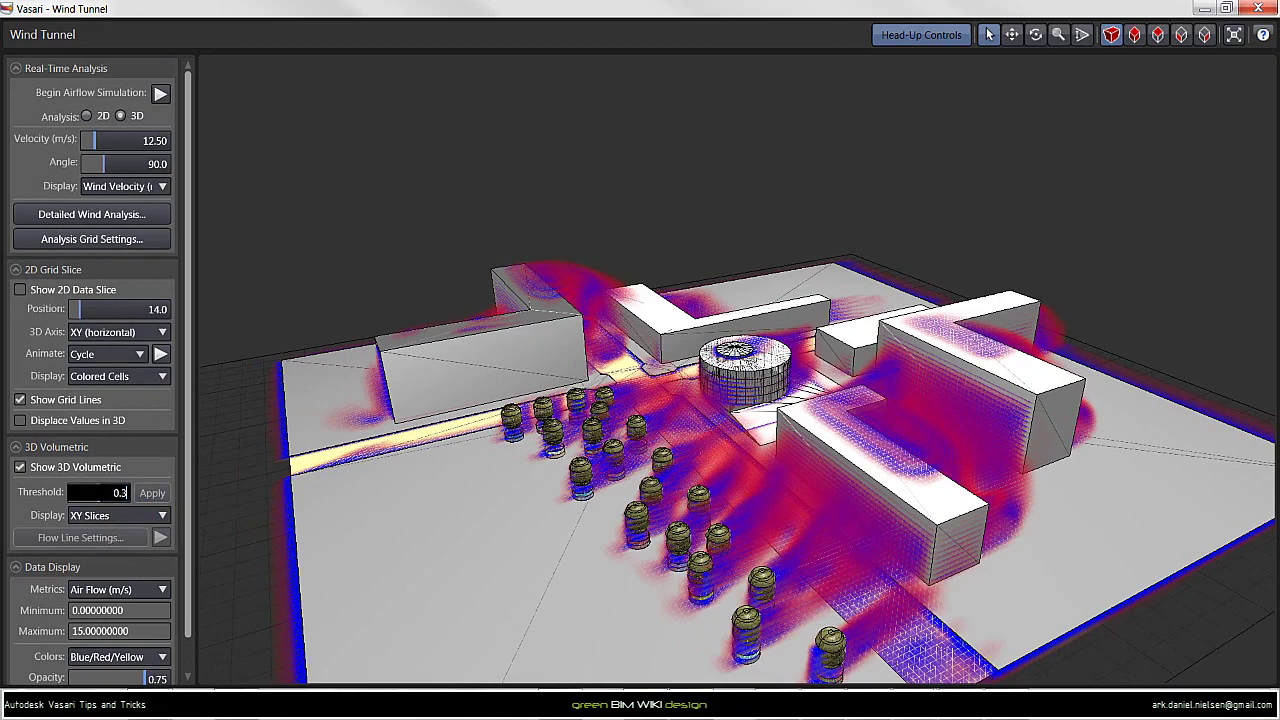
text(0.33)
key(Return)
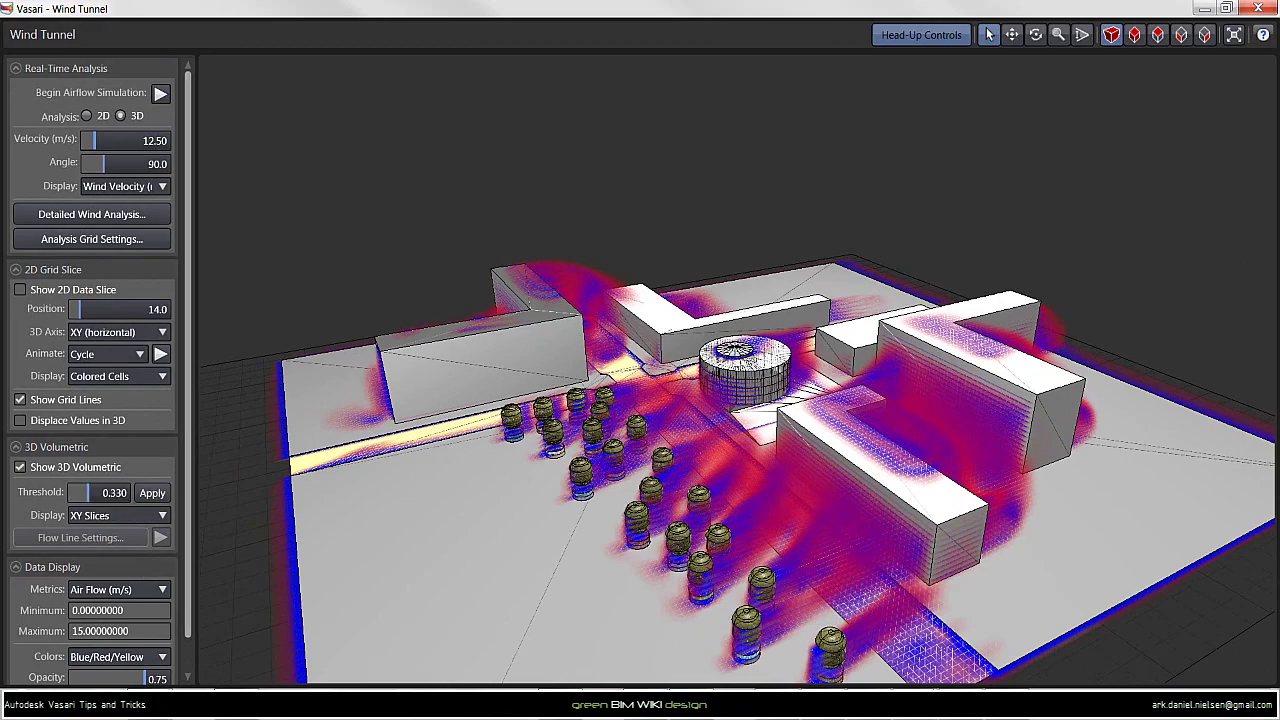
click(152, 493)
shift+middle_drag(700, 420, 1110, 470)
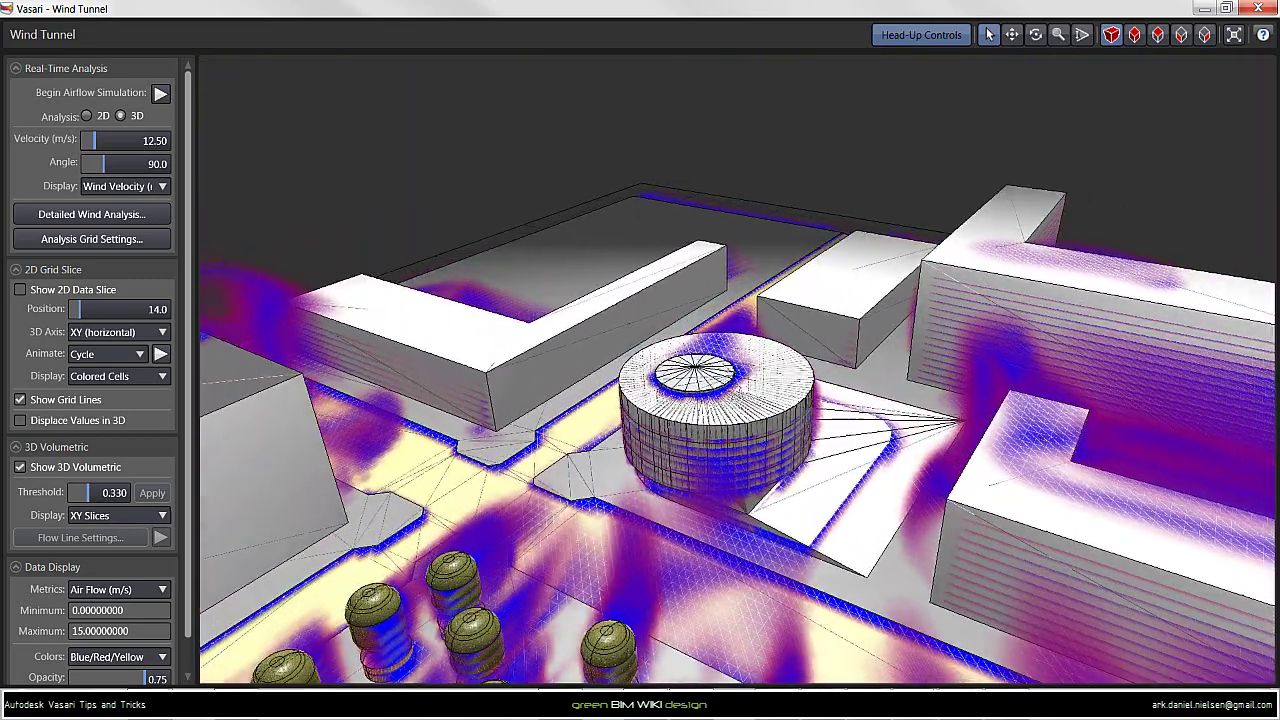
Try the Grey Scale colors for the data display and settle on the Blue/Green/Red scheme
click(155, 656)
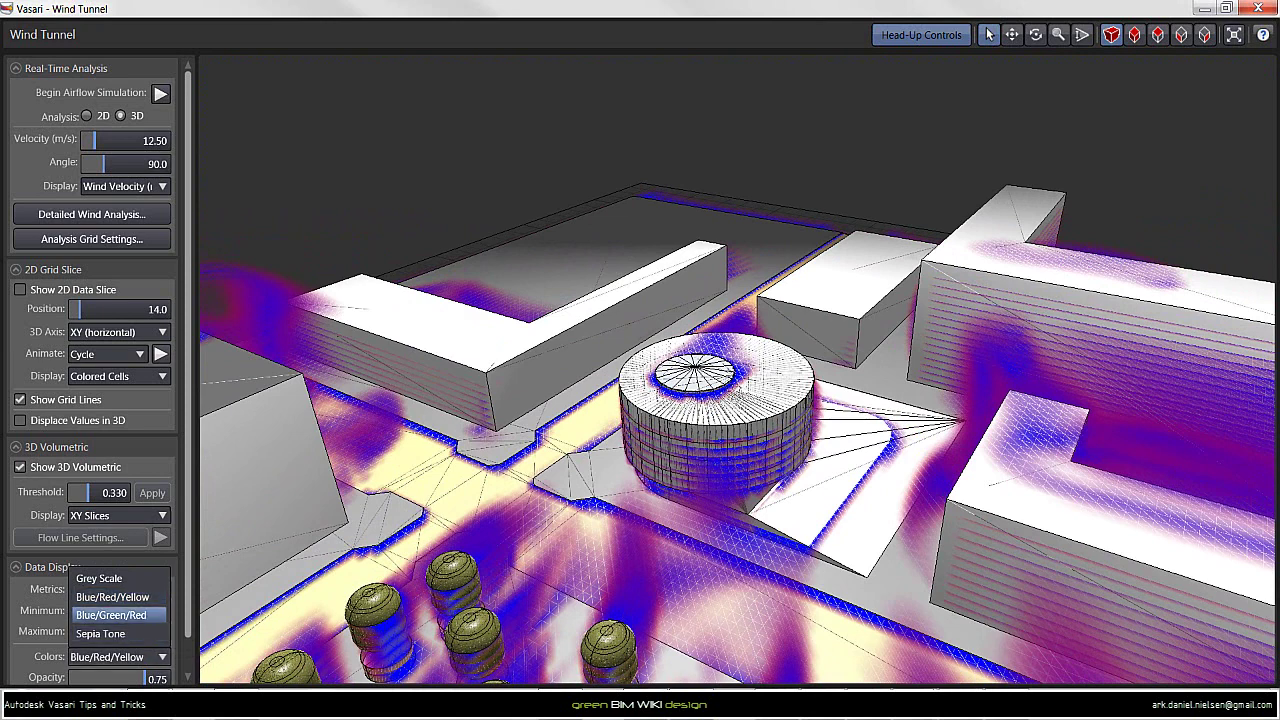
click(111, 615)
click(118, 656)
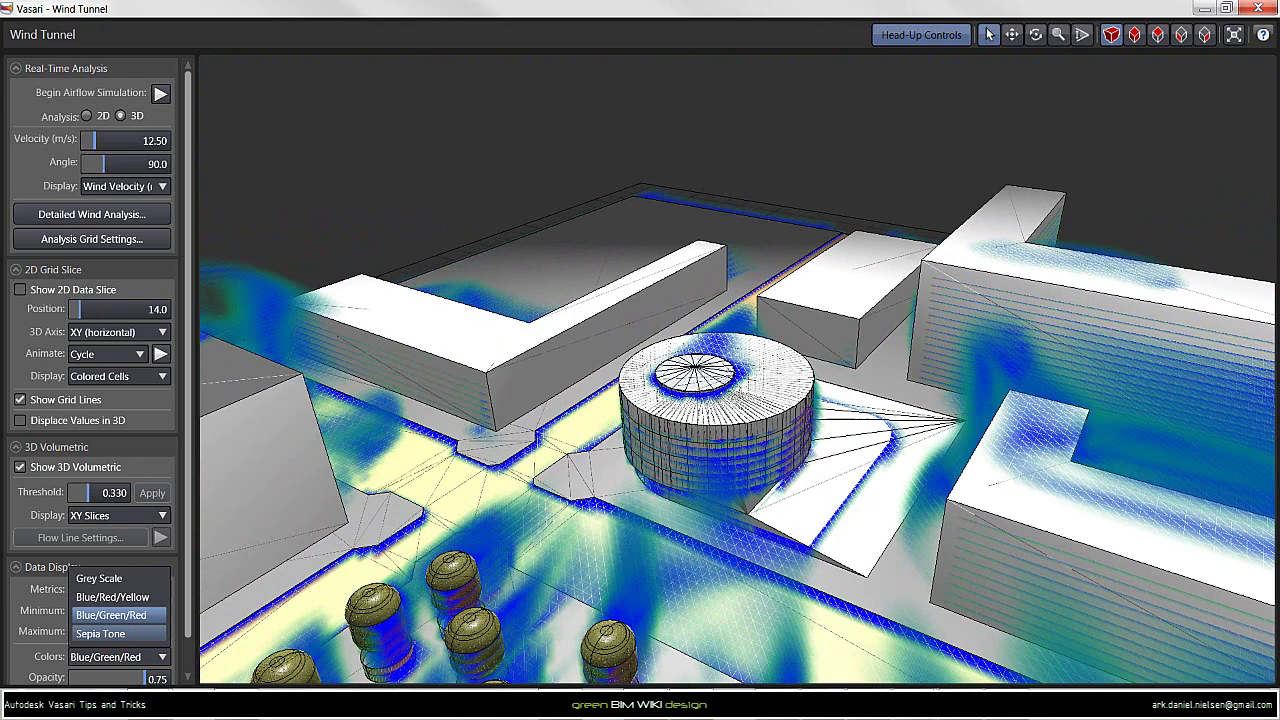
click(111, 577)
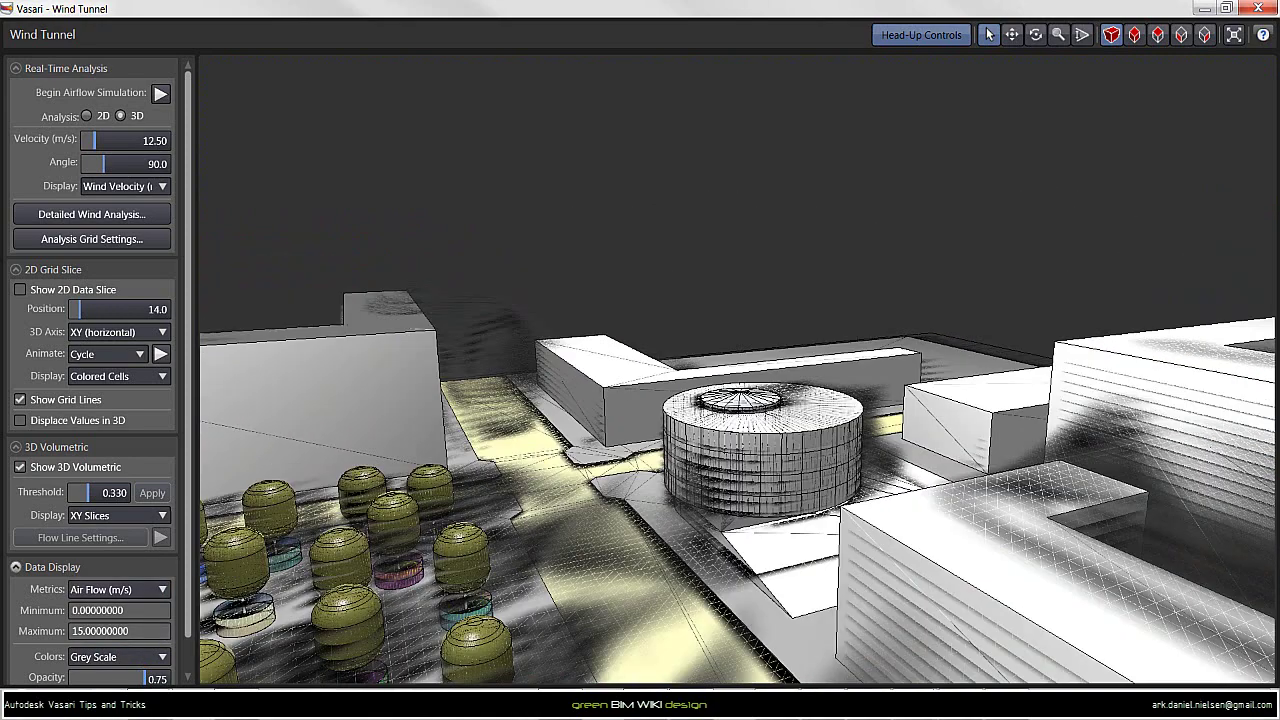
click(118, 656)
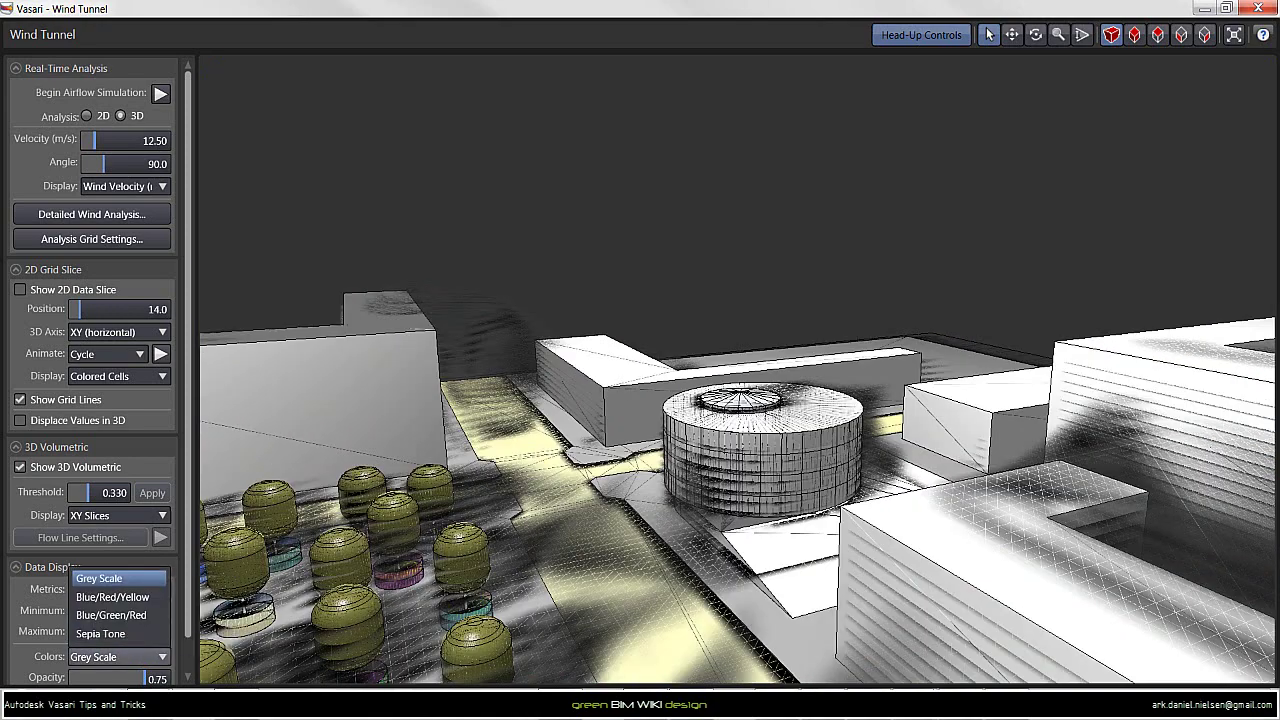
click(111, 615)
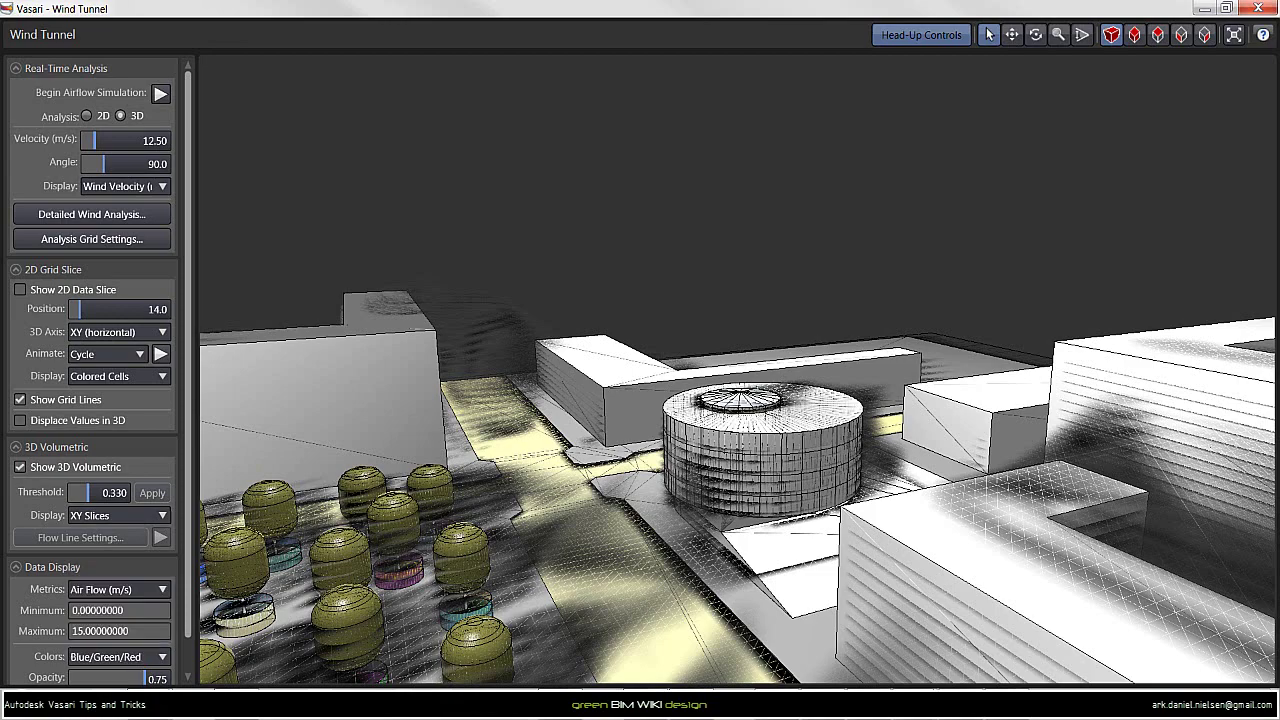
middle_drag(640, 370, 875, 458)
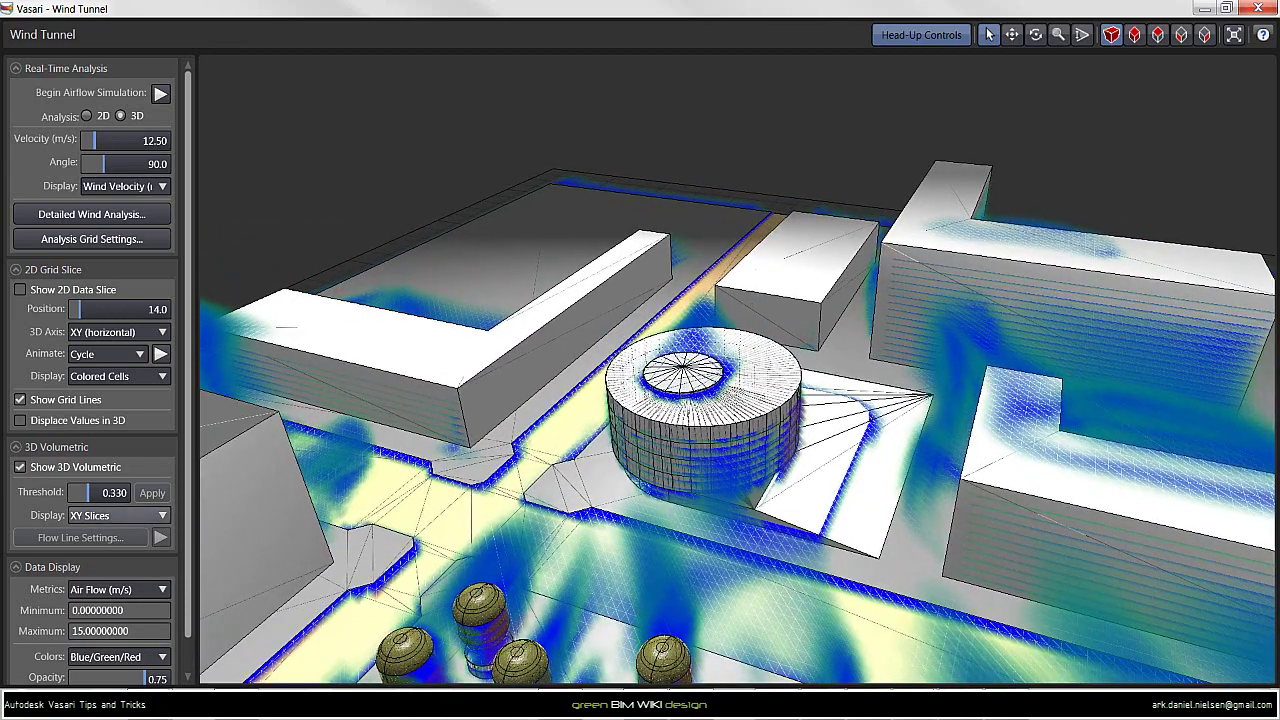
Display the volumetric data as an ISO Surface and apply a threshold of 0.66 to it
click(118, 516)
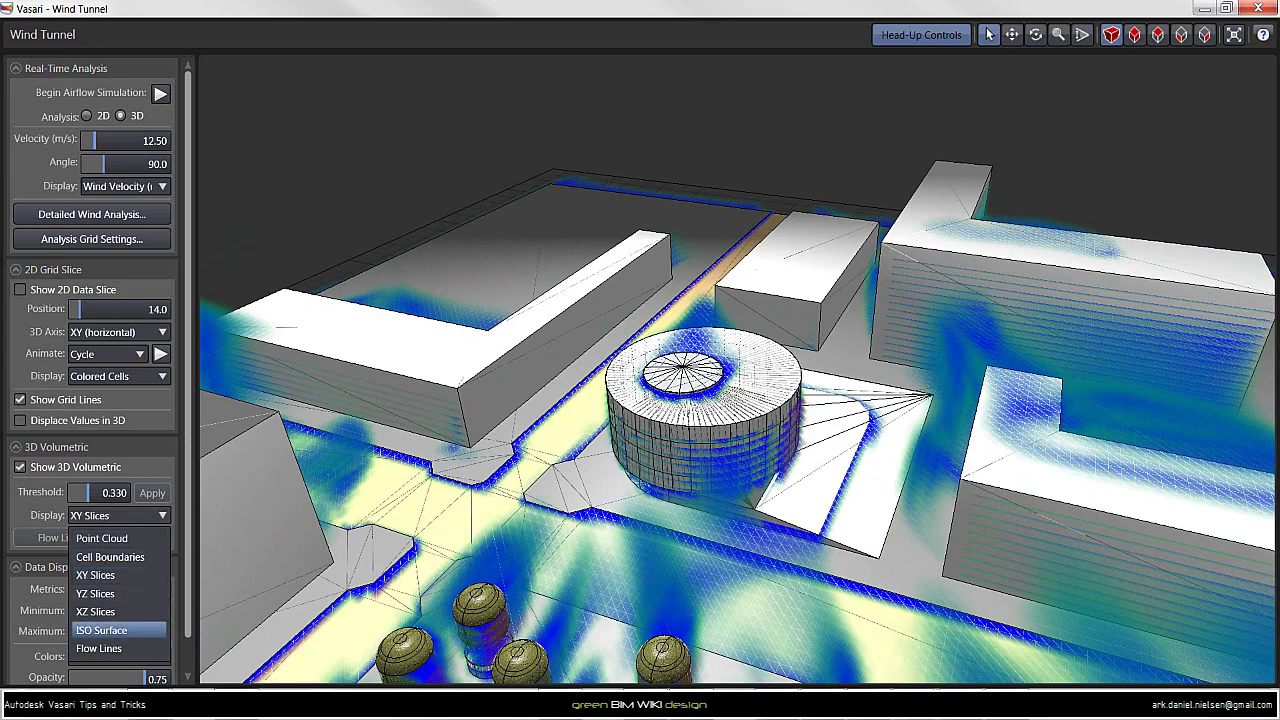
key(Return)
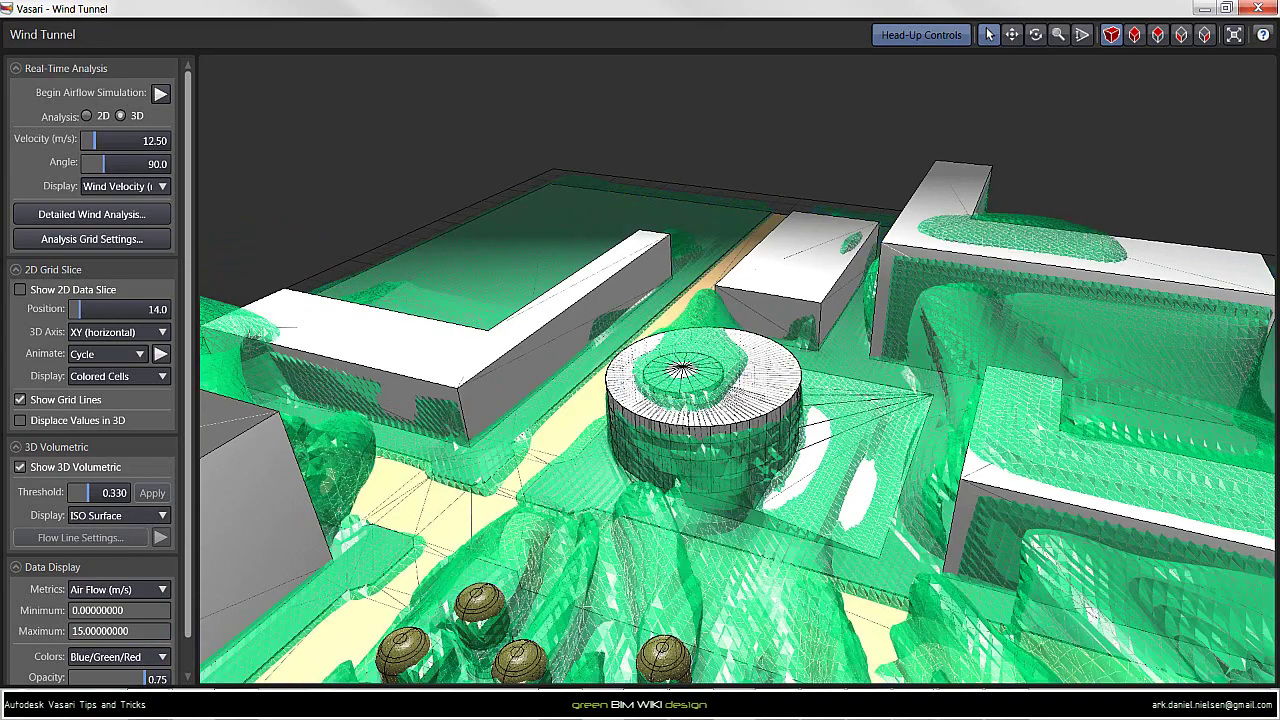
middle_drag(640, 440, 740, 330)
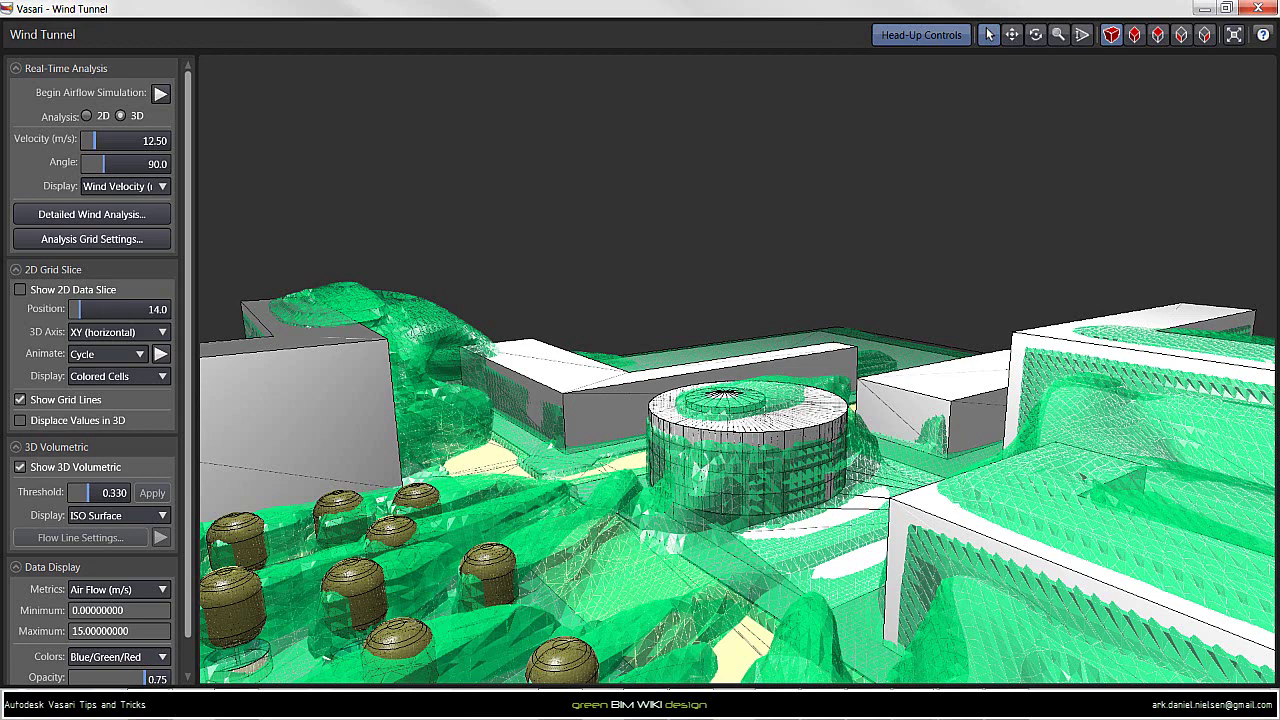
drag(88, 492, 108, 492)
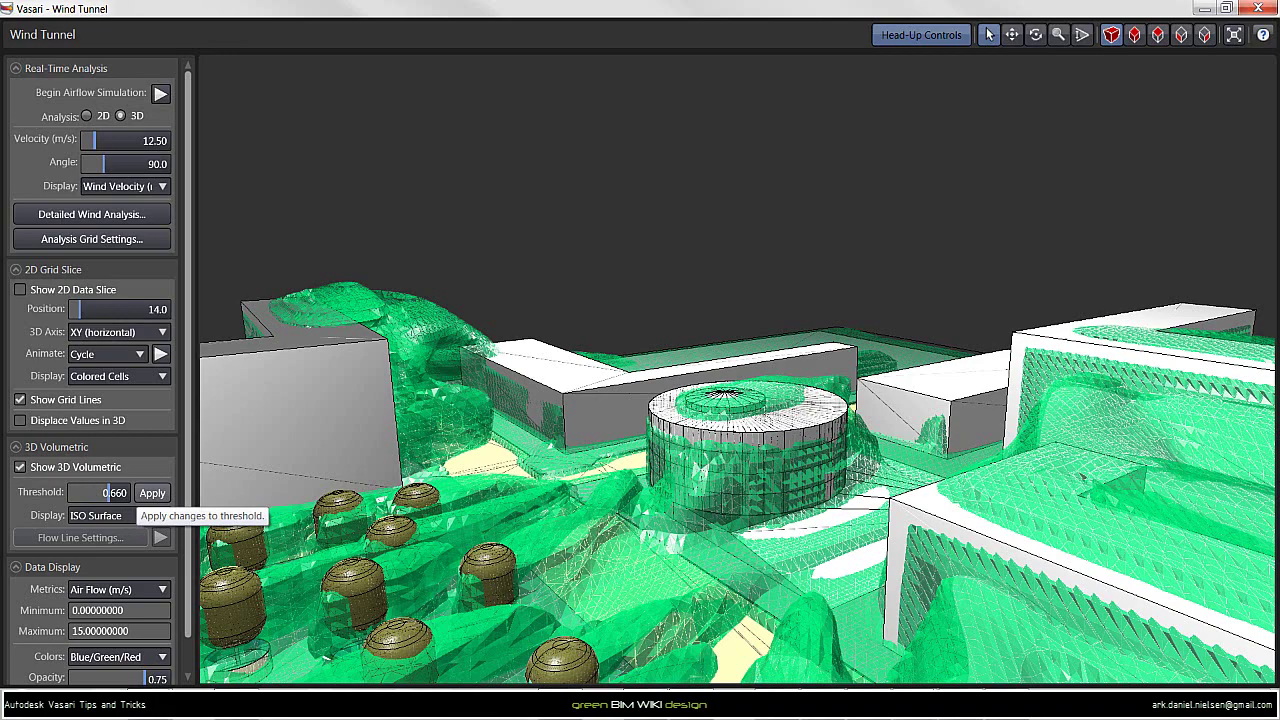
click(152, 492)
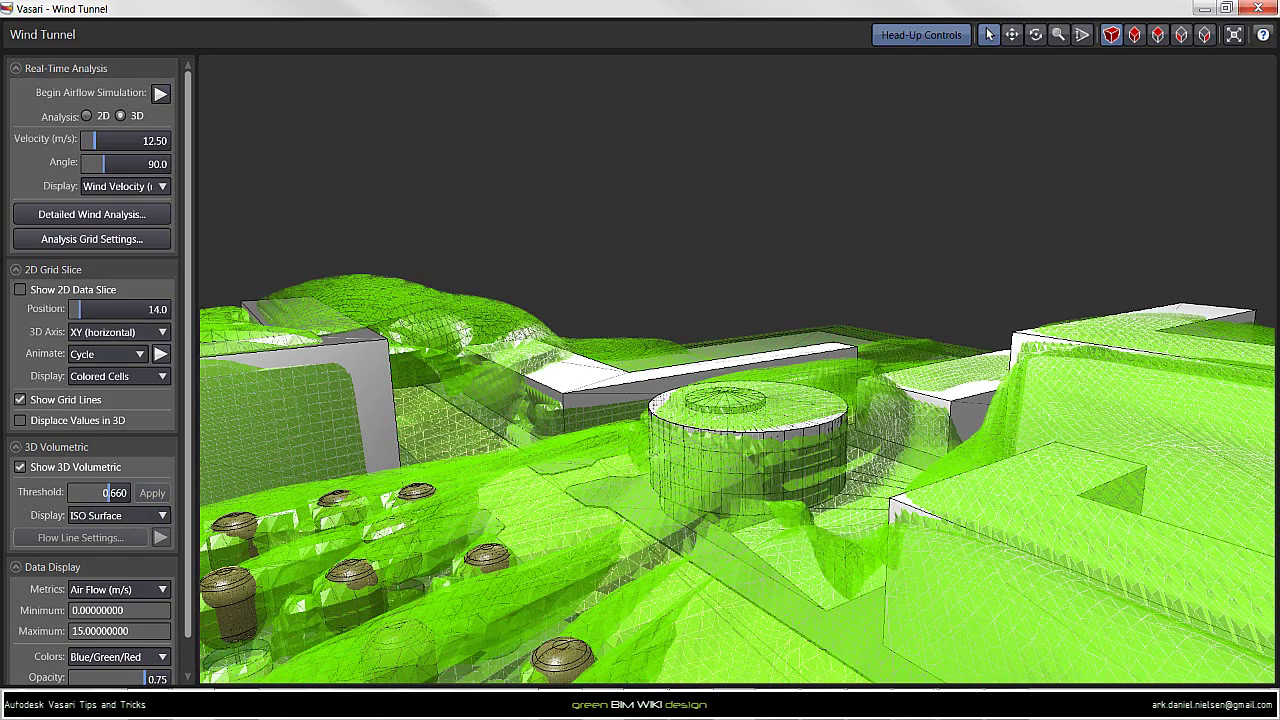
middle_drag(700, 480, 950, 441)
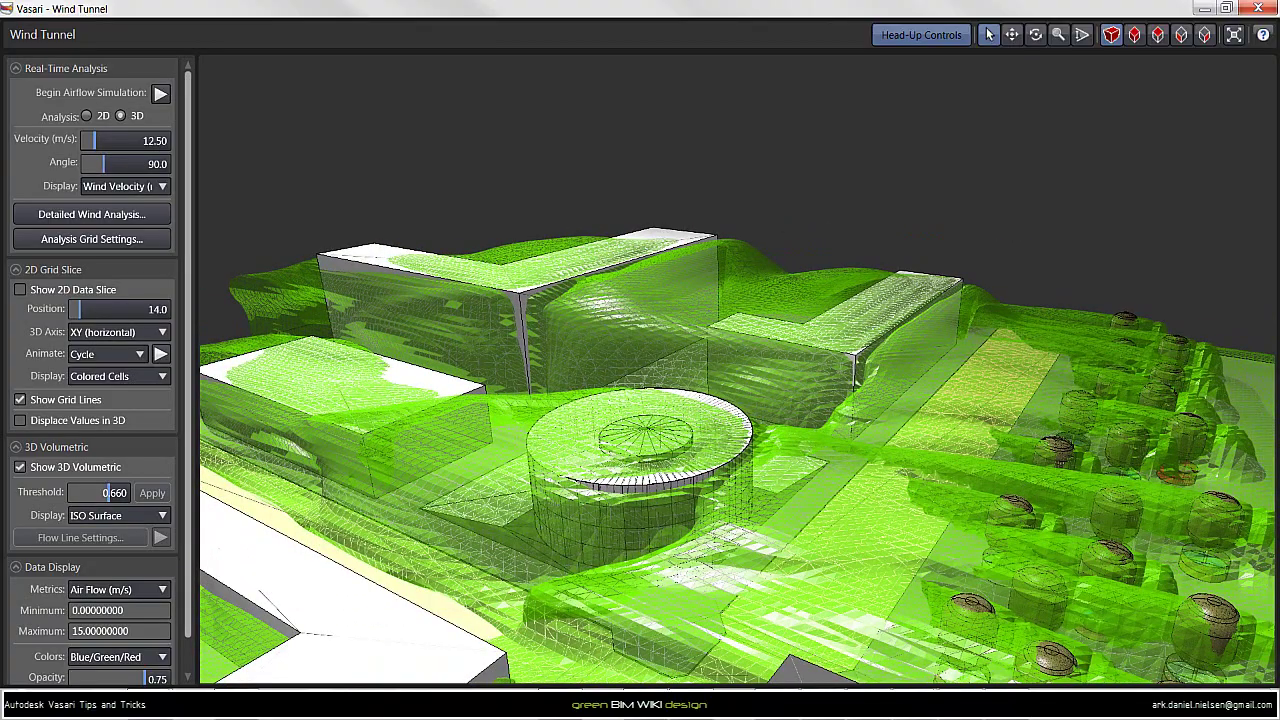
Display the volumetric data as Flow Lines and start the flow line animation
click(118, 515)
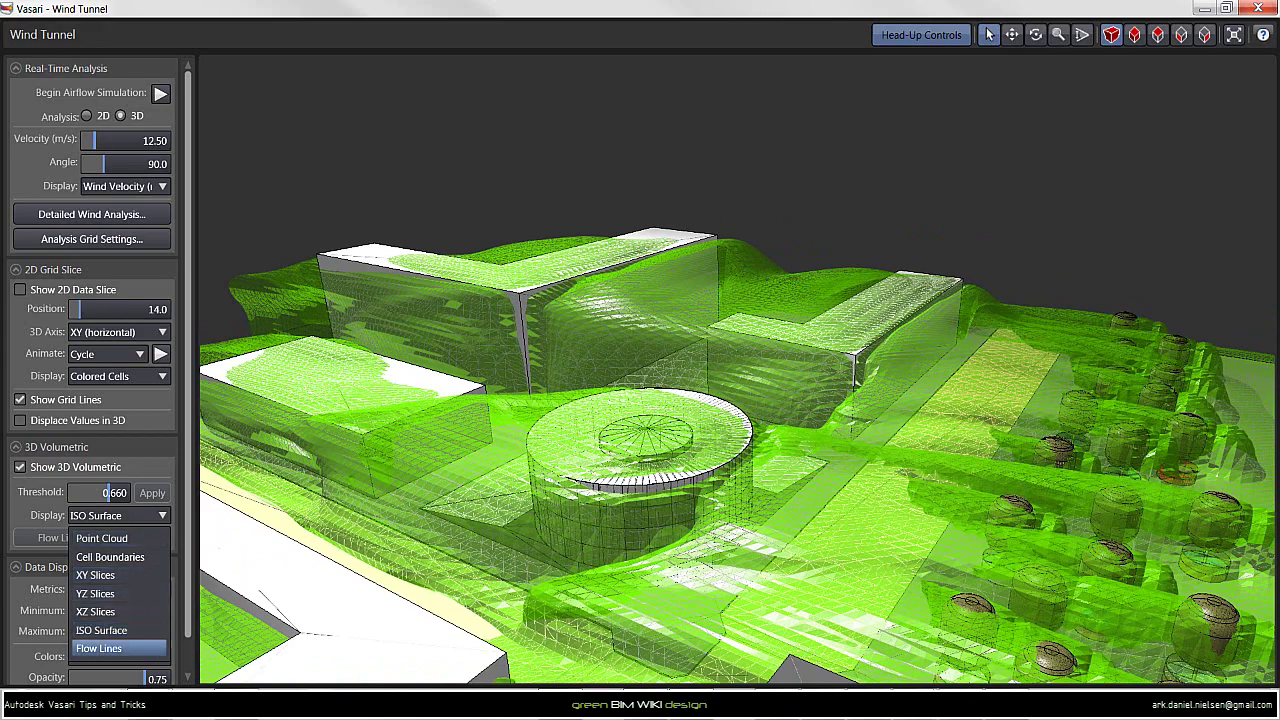
click(100, 649)
click(160, 537)
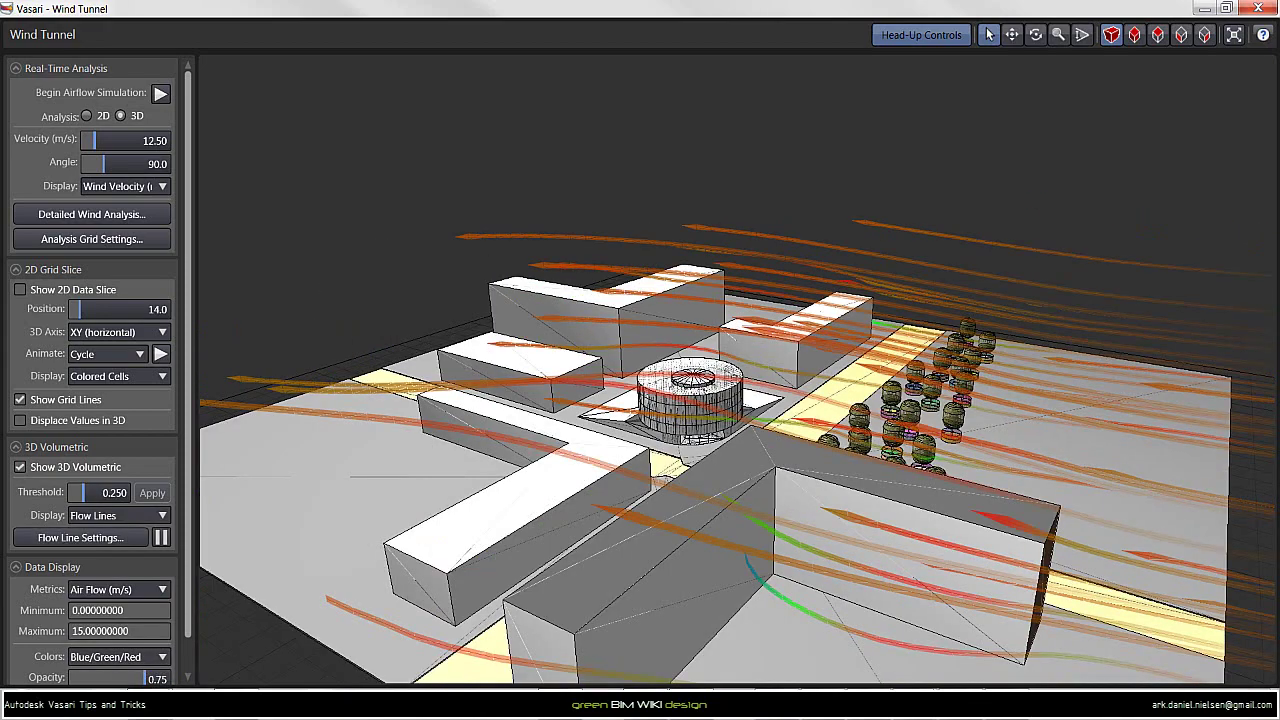
middle_drag(980, 400, 510, 395)
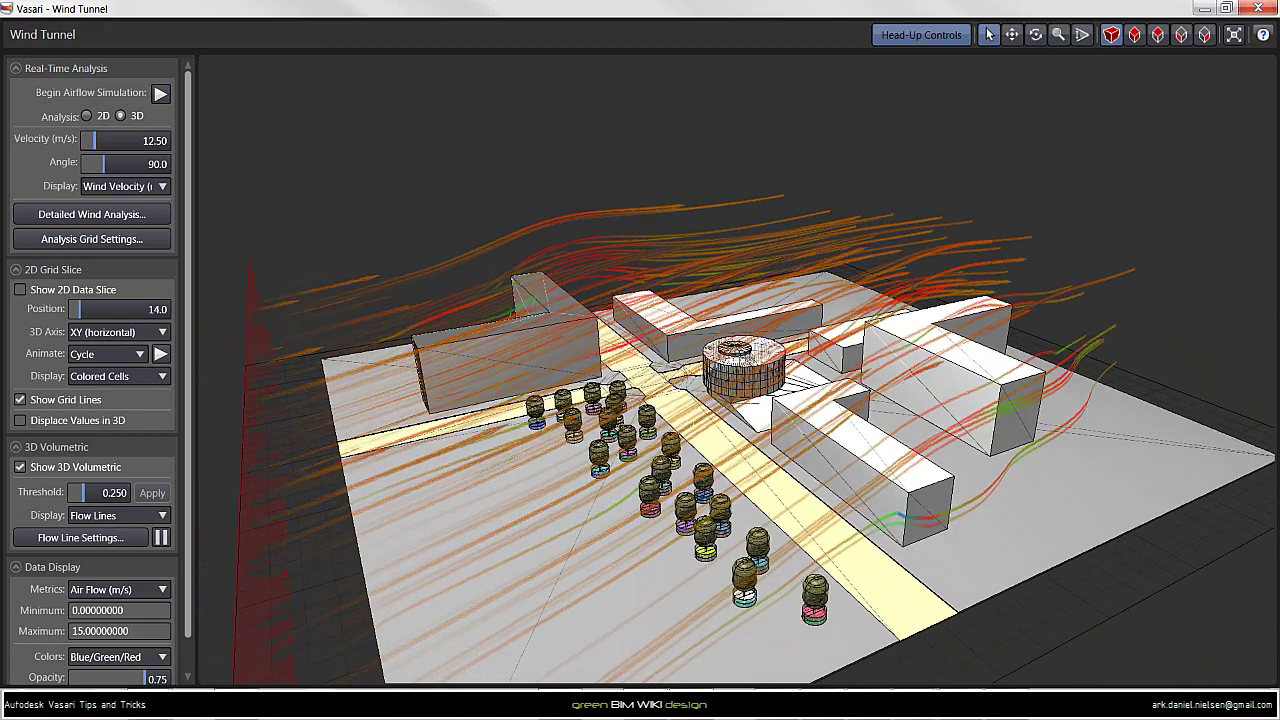
In the flow line settings, apply 1475 lines and a maximum boundary height of 1.000
click(80, 537)
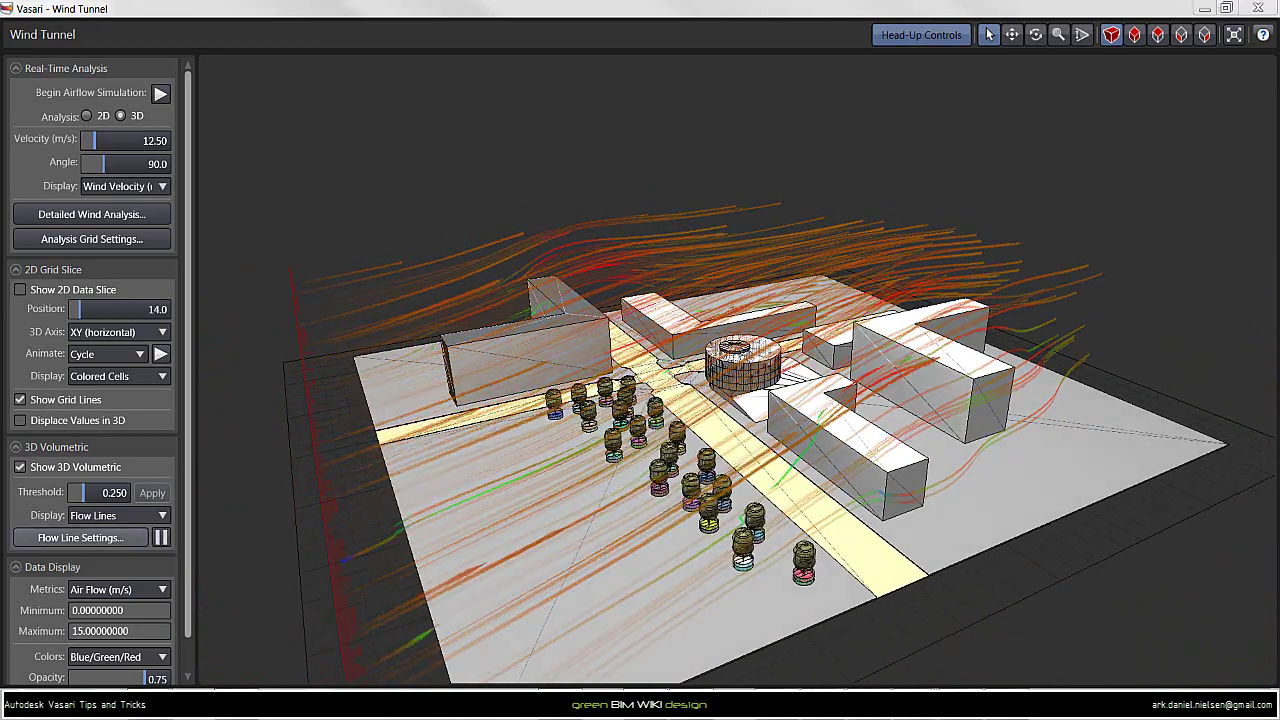
drag(500, 158, 875, 290)
drag(1114, 368, 1200, 368)
click(1213, 637)
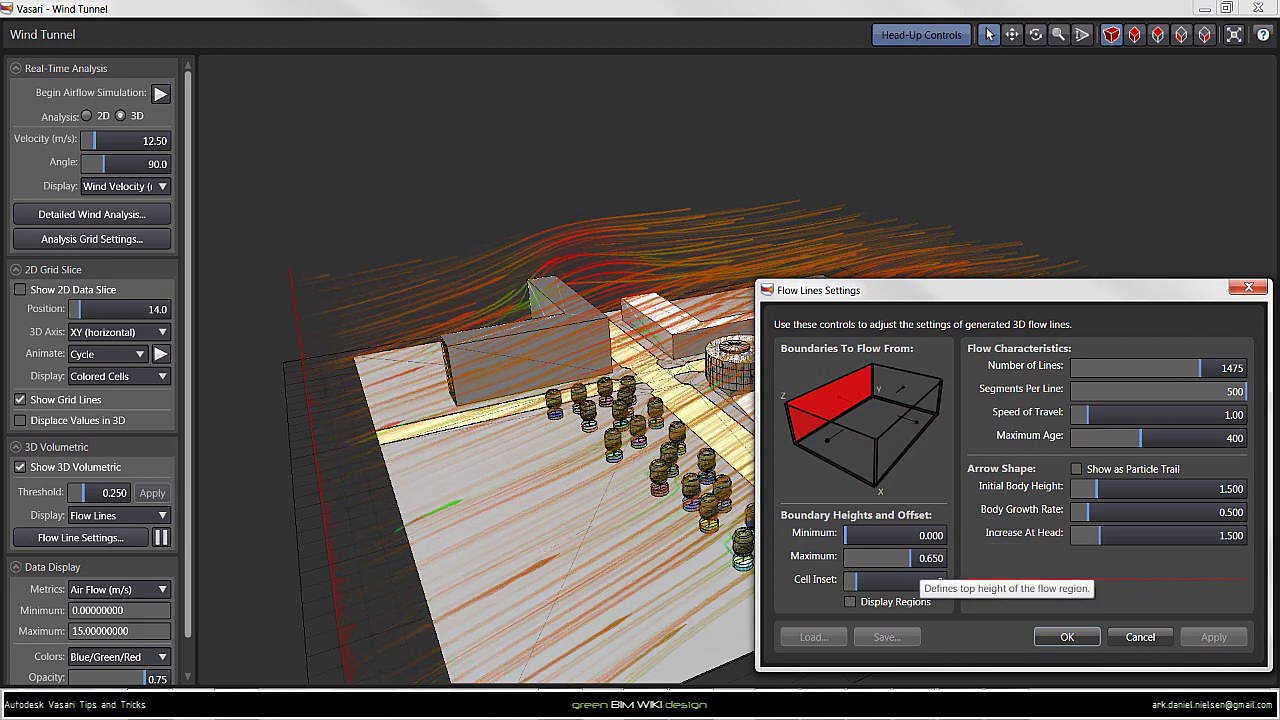
drag(914, 559, 949, 559)
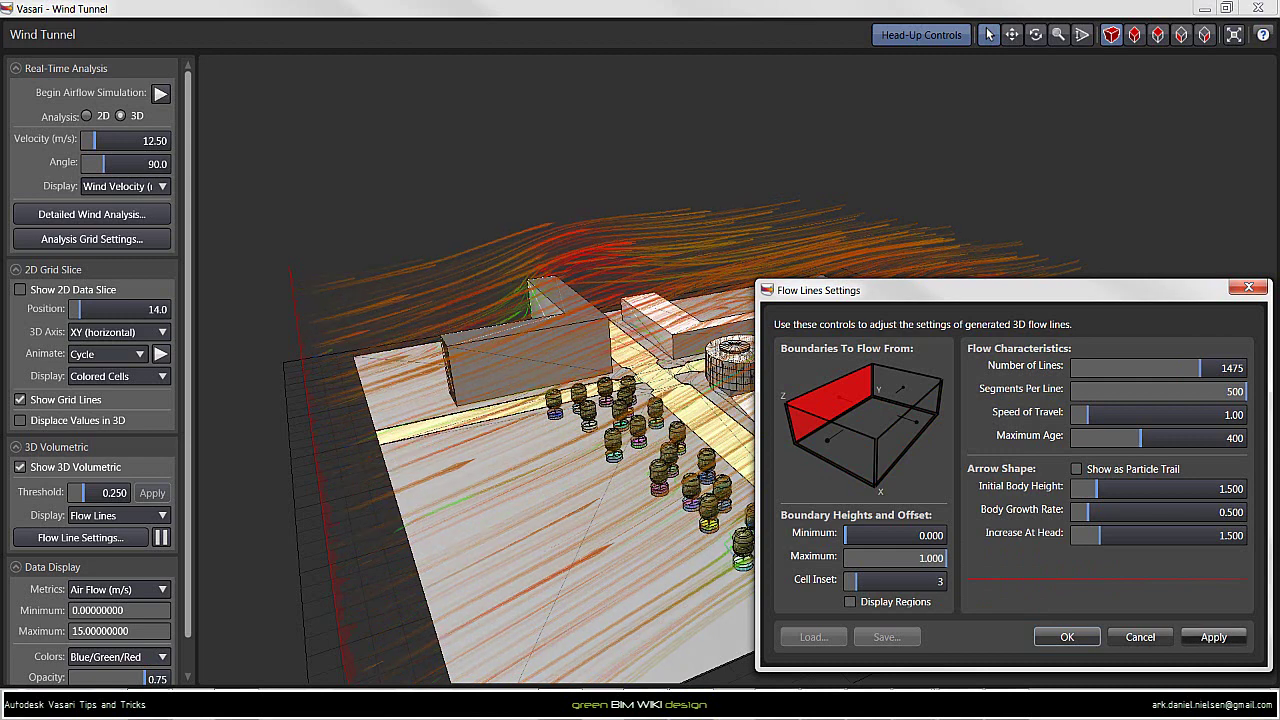
click(1213, 637)
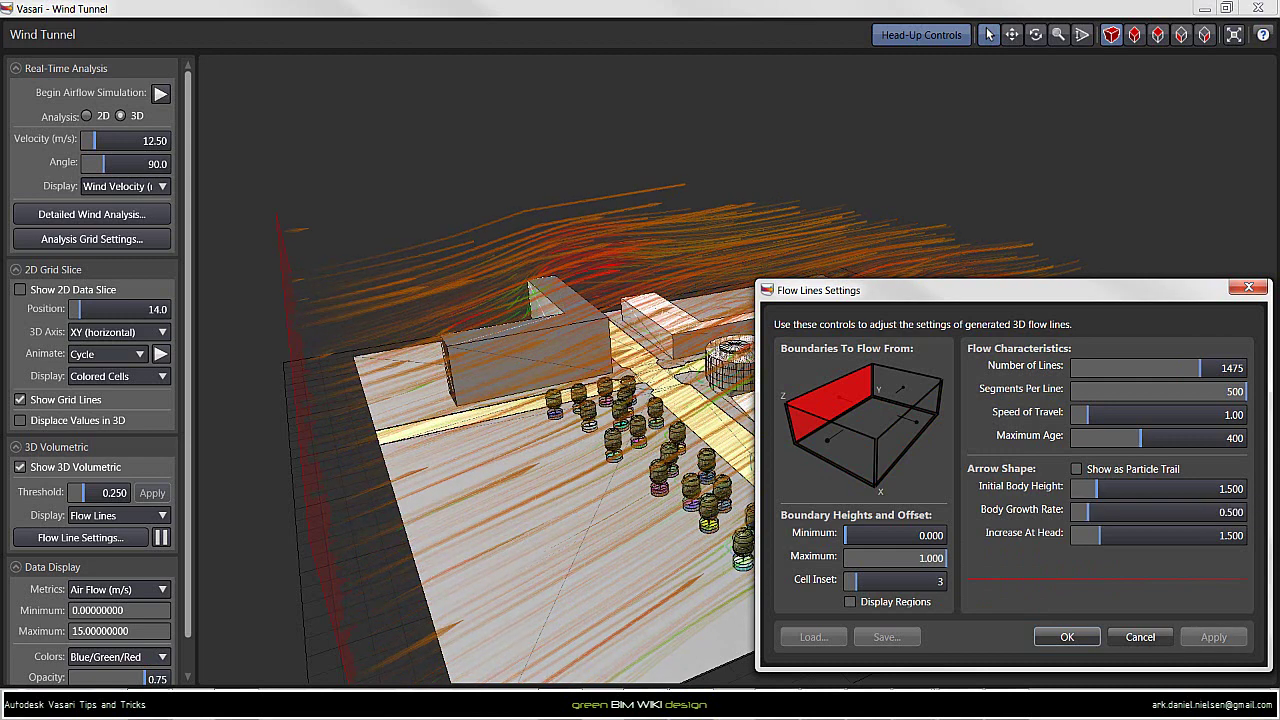
Apply an initial arrow body height of 0.750 and a maximum age of 90 to the flow lines, and close their settings
drag(1097, 489, 1083, 489)
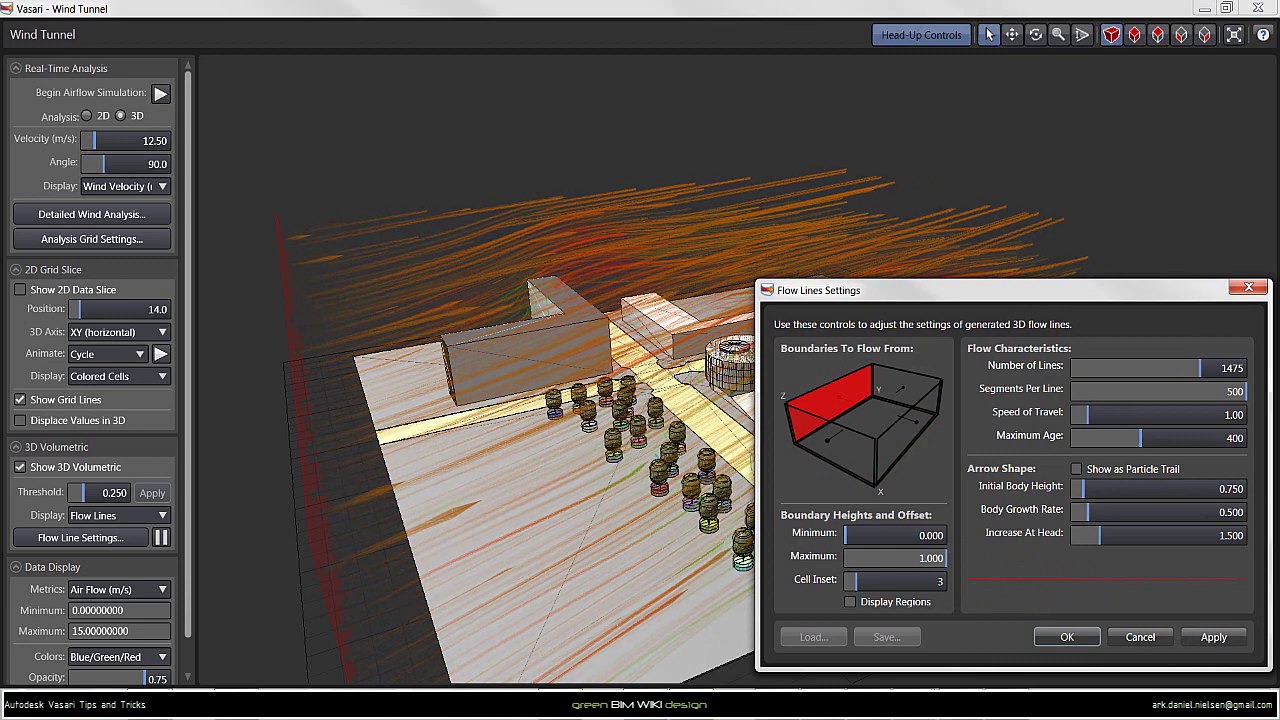
click(1213, 637)
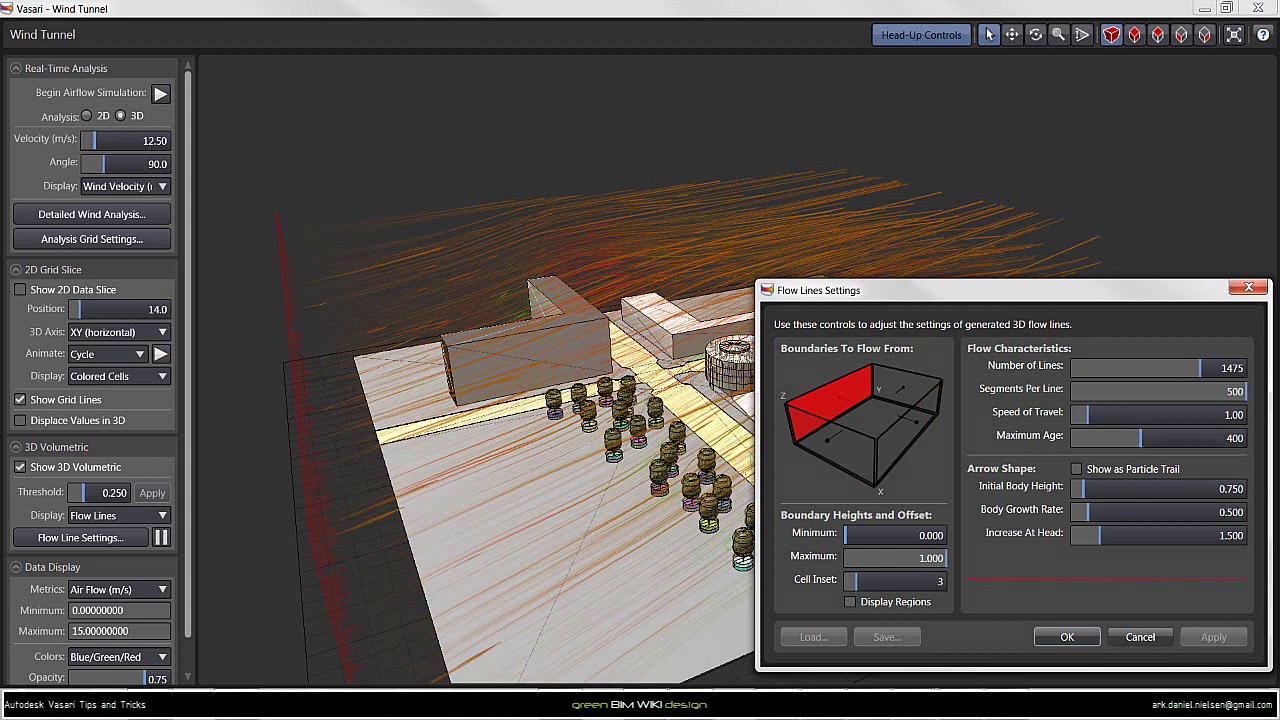
drag(1140, 438, 1134, 438)
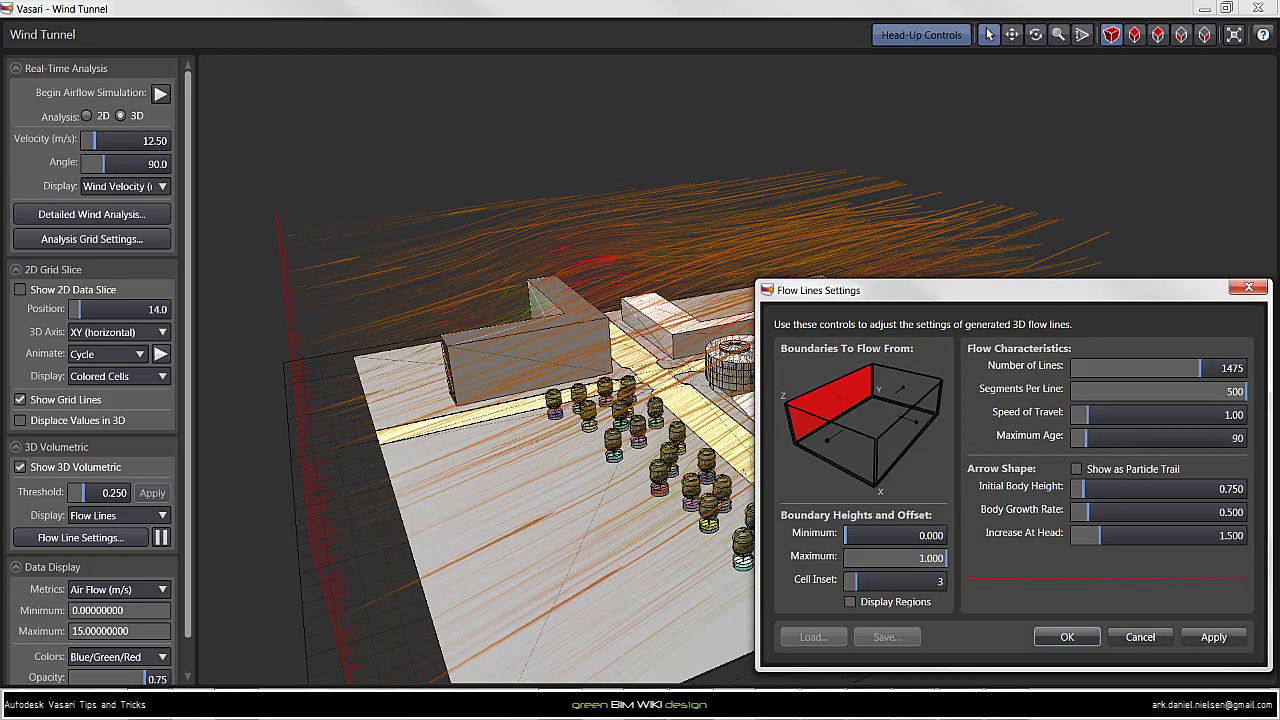
click(1213, 637)
click(1249, 288)
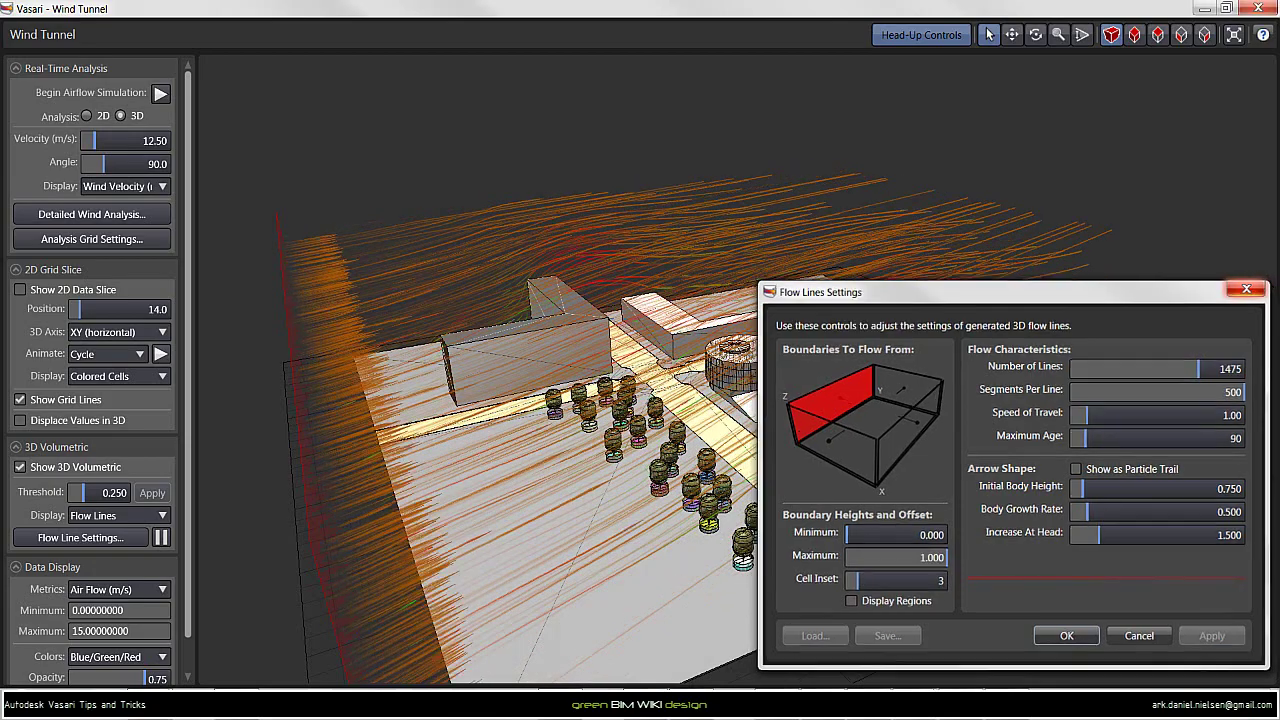
Examine the animated flow lines around the round building and its neighbours from ground level and from above
middle_drag(1040, 500, 850, 350)
scroll(728, 345, up, 5)
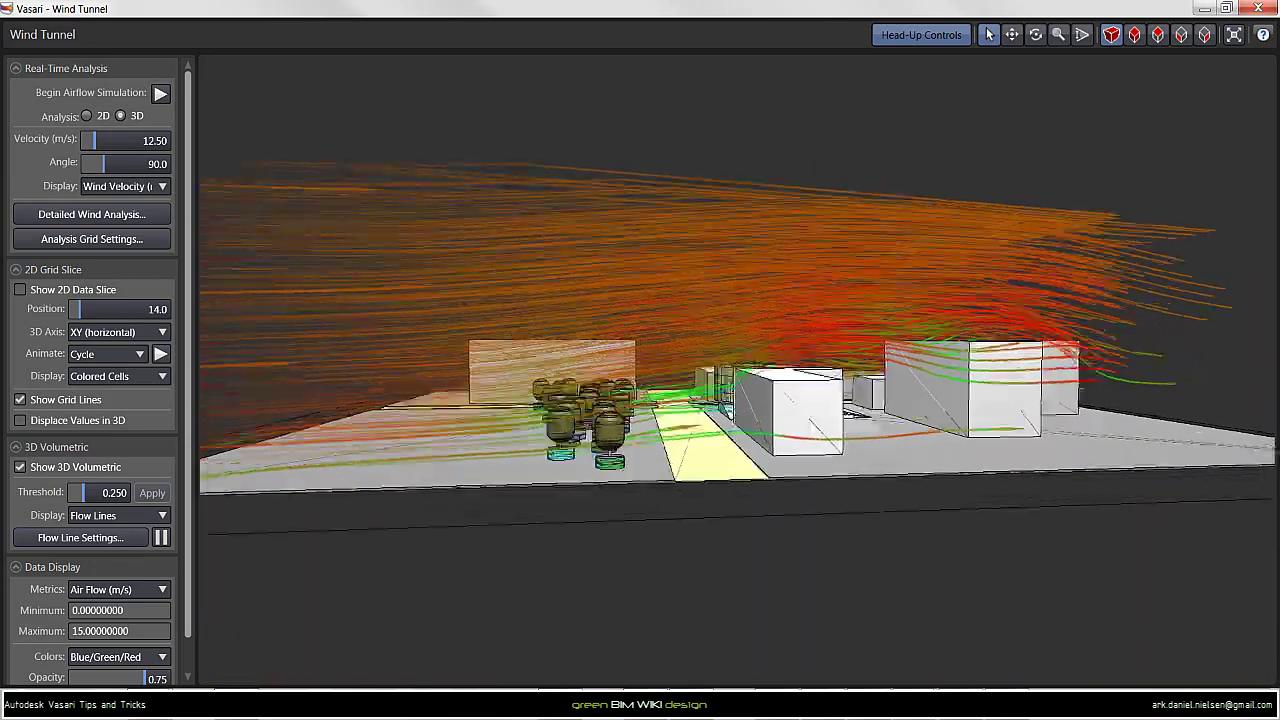
scroll(728, 345, up, 2)
middle_drag(728, 345, 610, 385)
scroll(728, 345, up, 4)
middle_drag(728, 375, 726, 345)
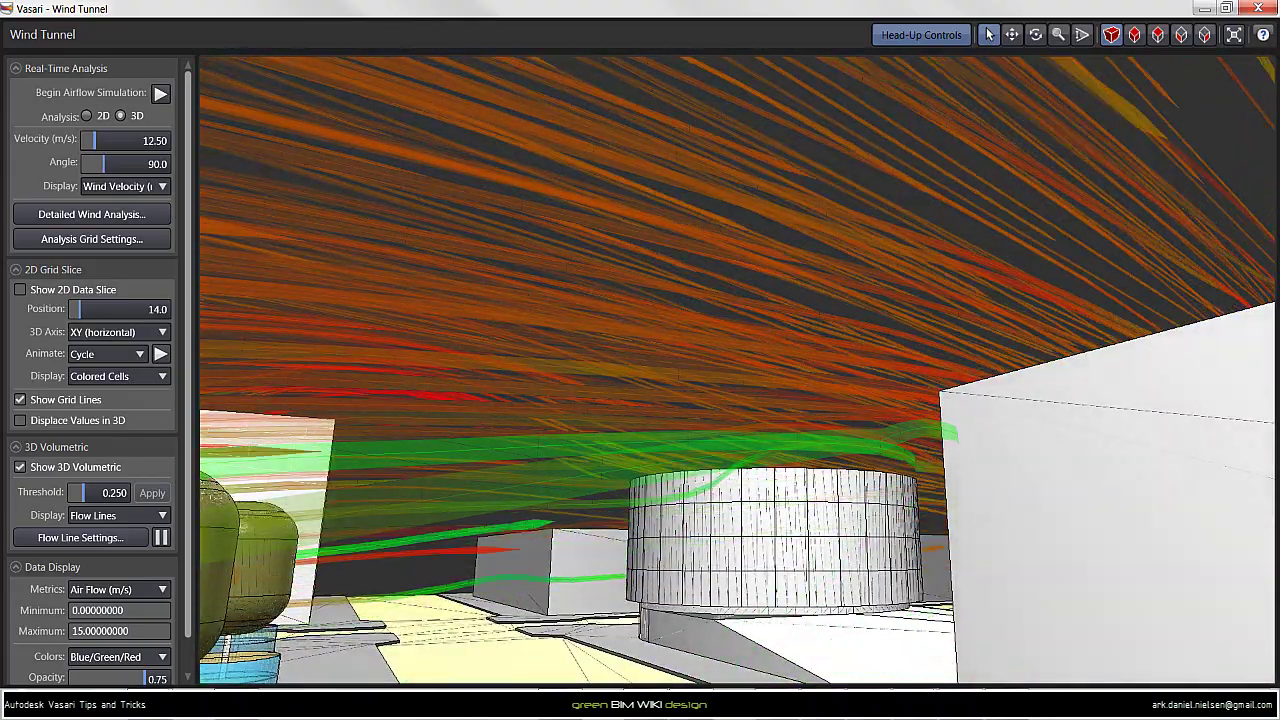
middle_drag(728, 345, 724, 405)
scroll(728, 375, down, 4)
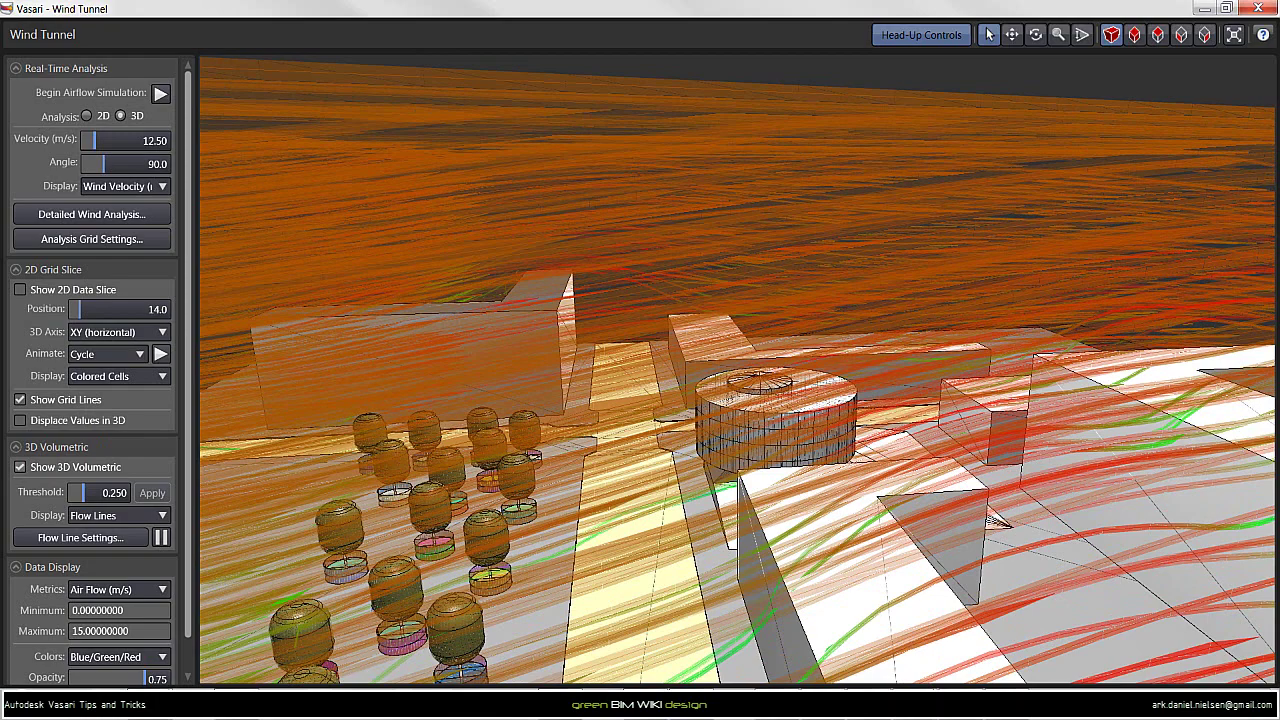
Switch the volumetric display from flow lines back to ISO Surface and view it around the buildings
click(115, 515)
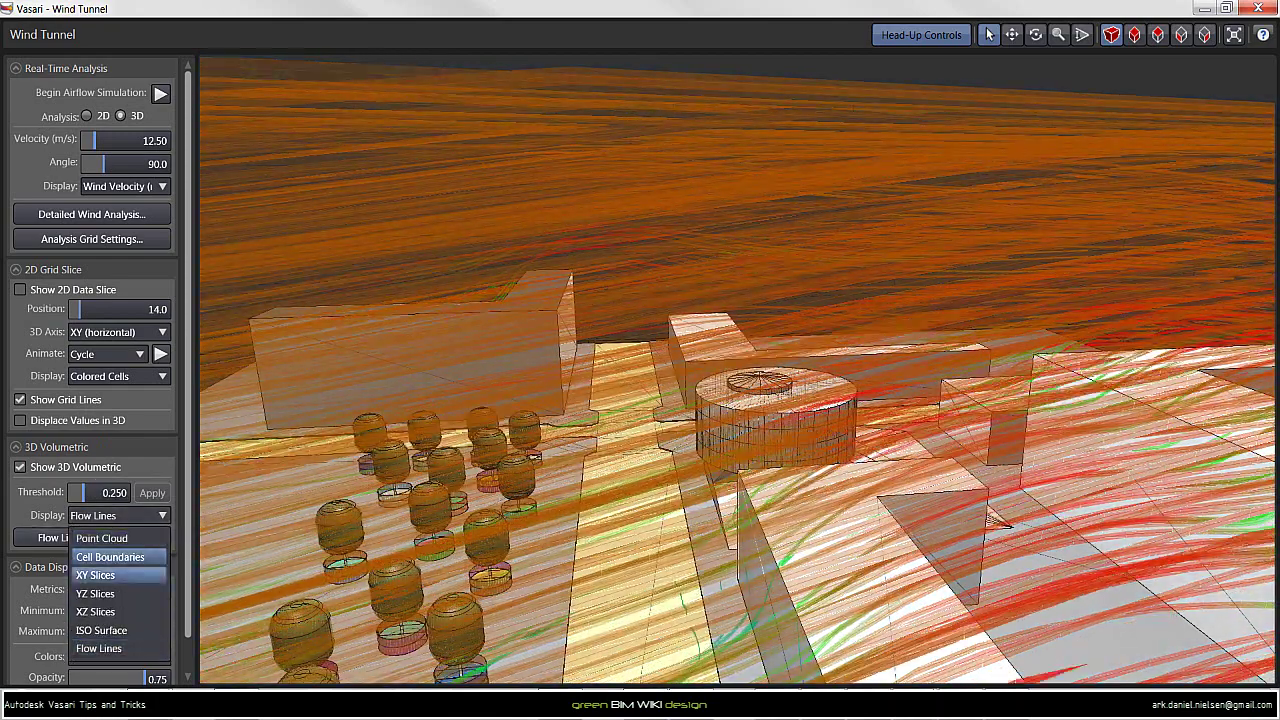
click(101, 630)
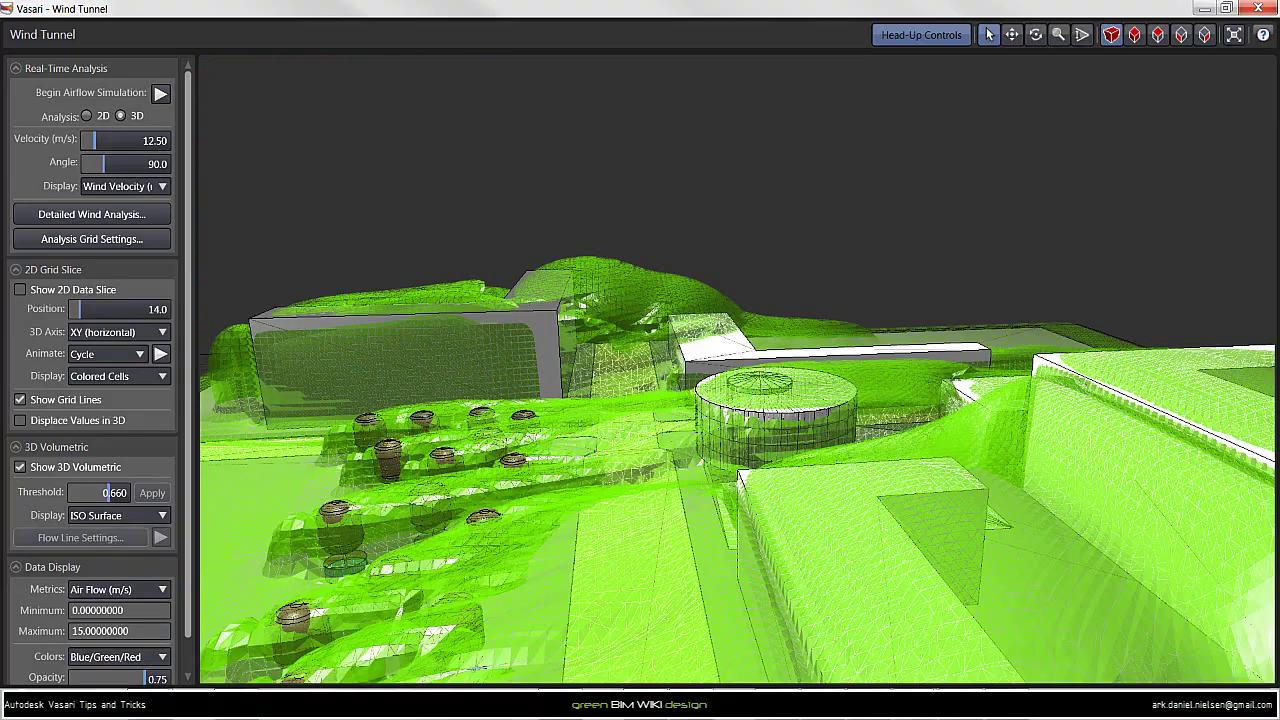
shift+middle_drag(860, 600, 1266, 613)
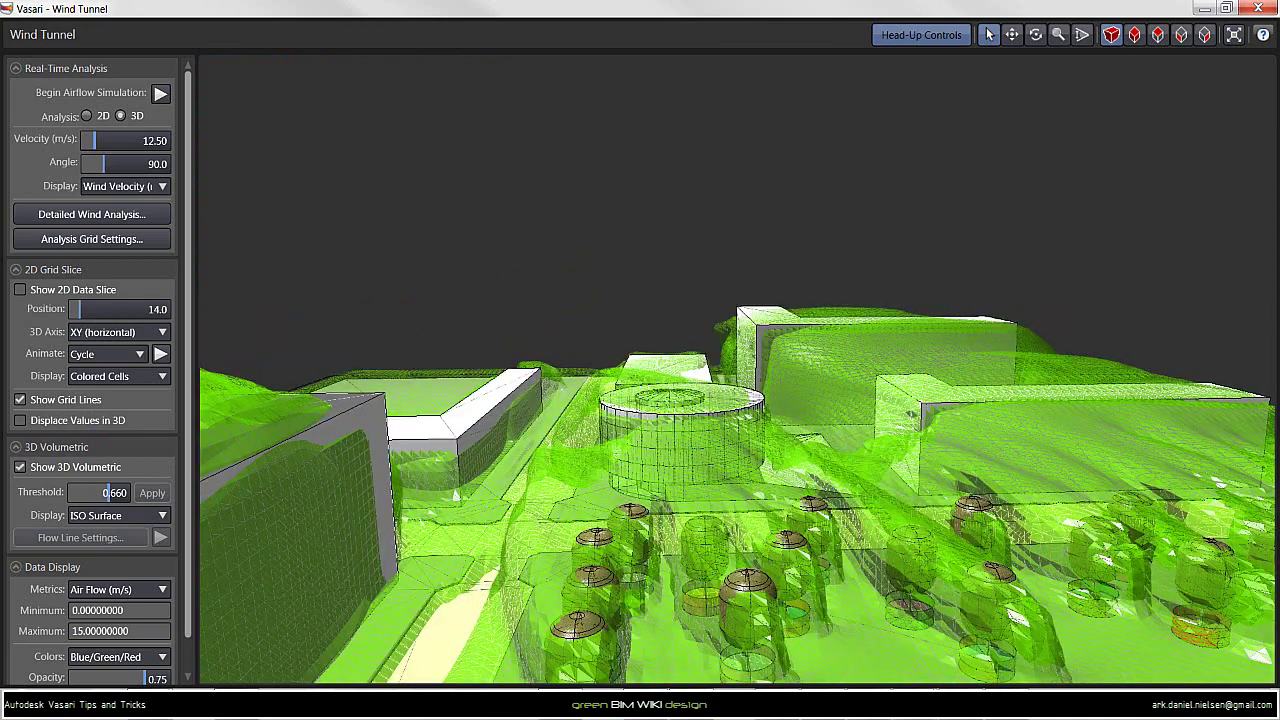